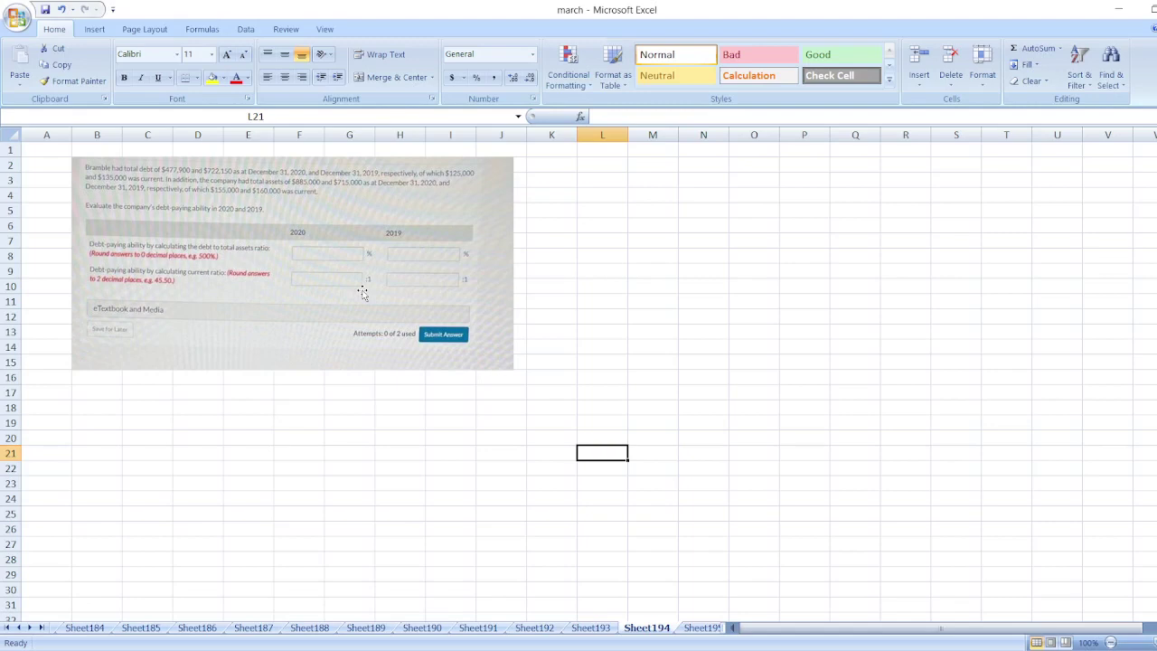
# Step: Enter the formula text "Debt to Total Assets Ratio = Total Debt / Total Assets" in cell L3
pyautogui.click(609, 197)
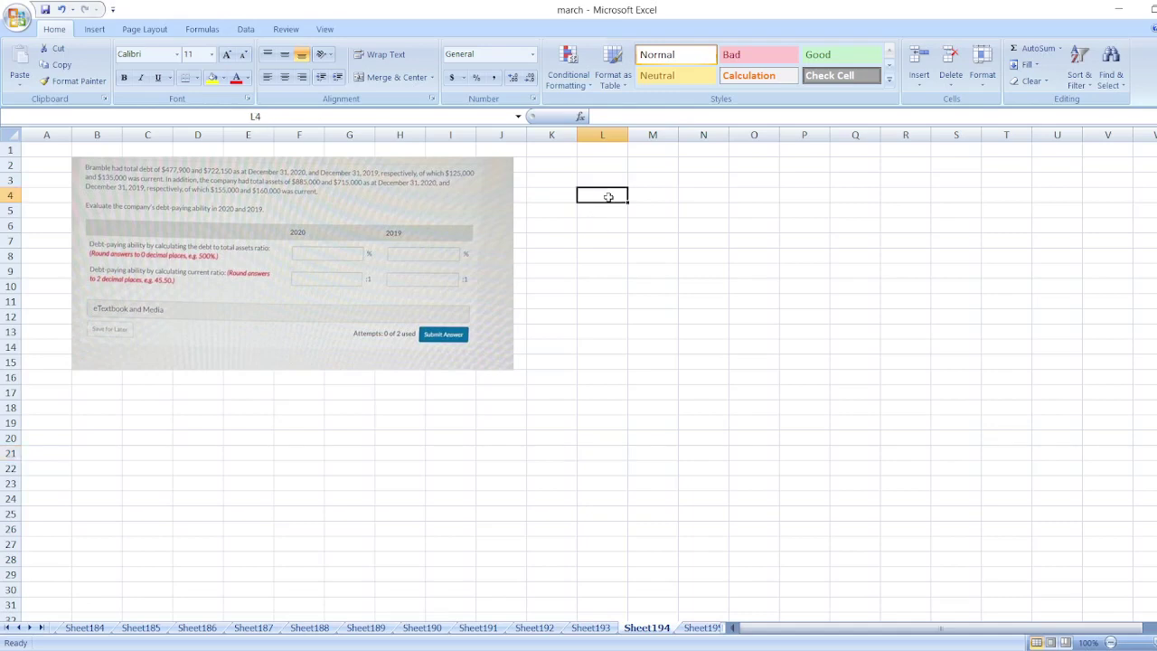
pyautogui.press('Up')
pyautogui.write('Debt')
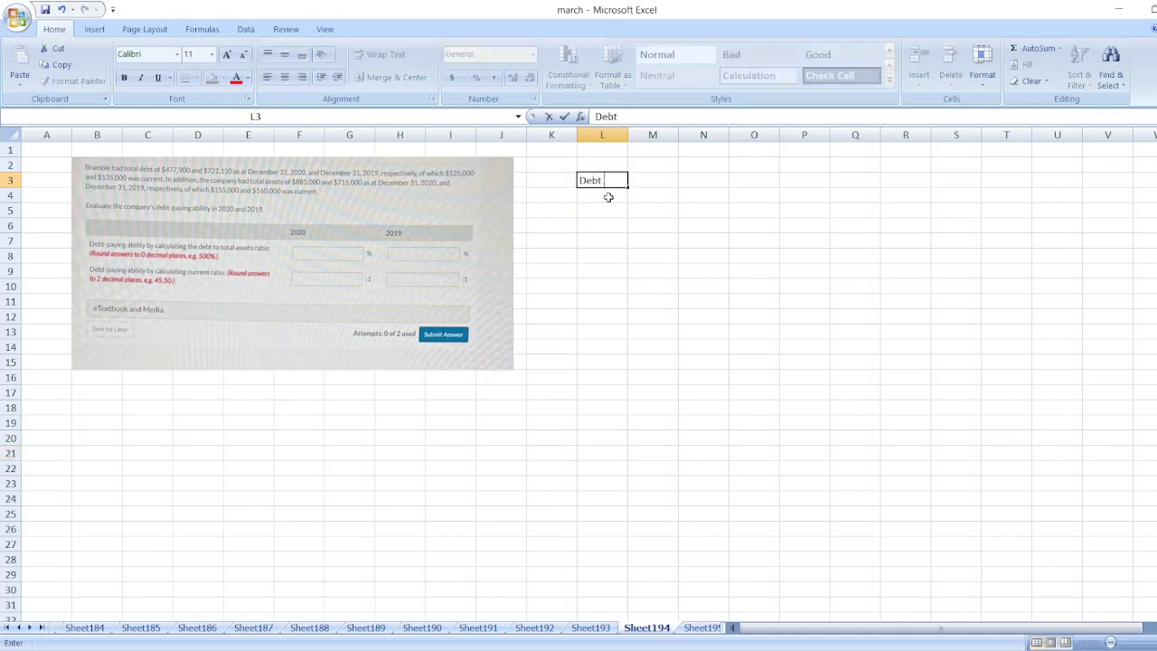
pyautogui.write(' to Total Assets R')
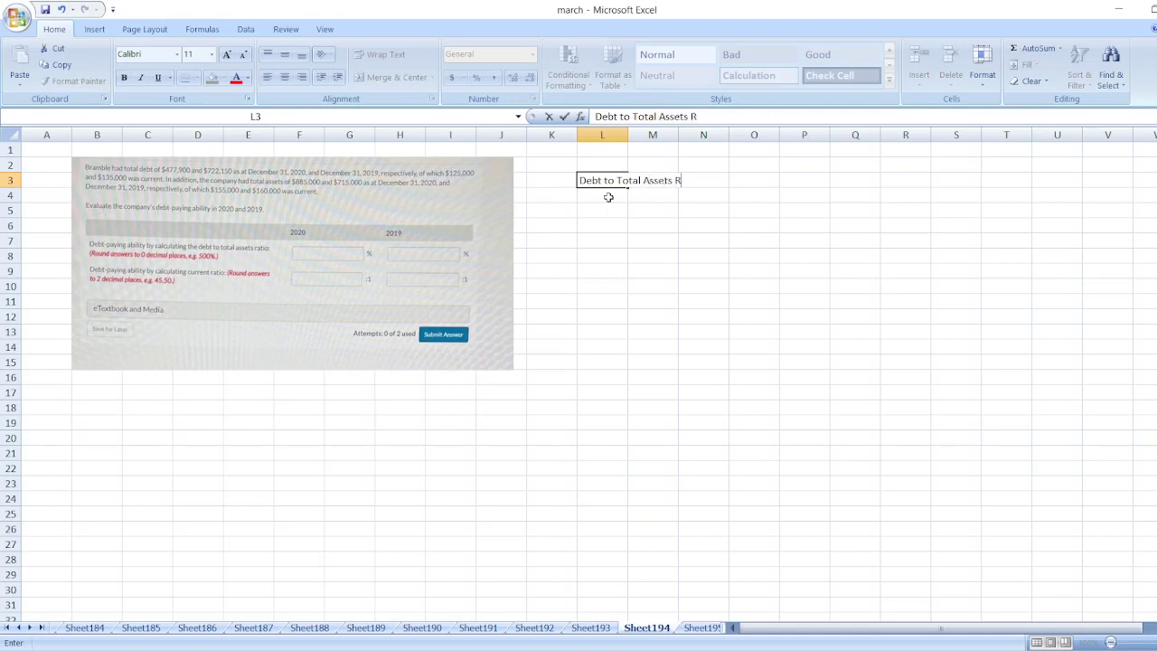
pyautogui.write('atio = Total Debt / T')
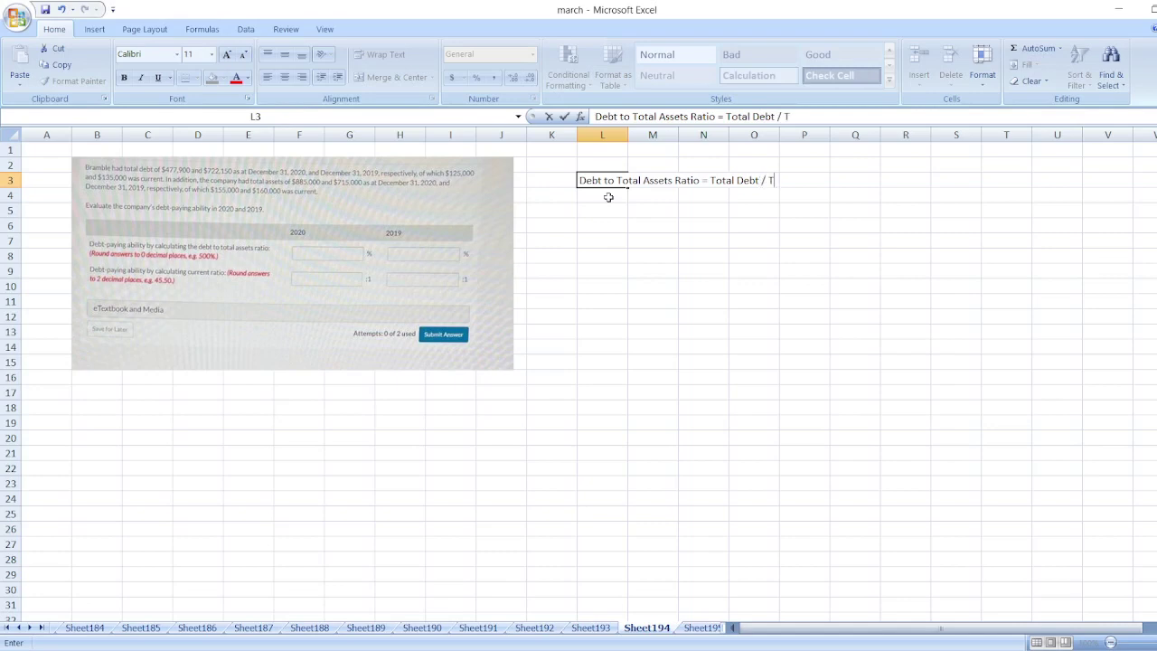
pyautogui.write('otal Assets')
pyautogui.press('Return')
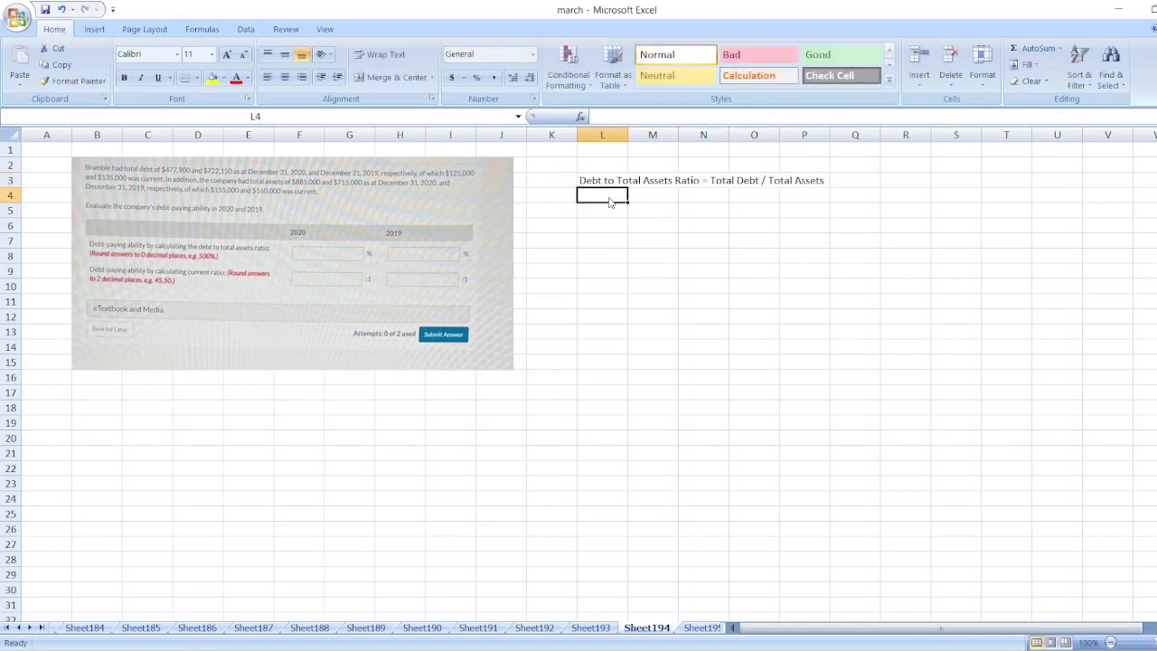
# Step: Write the 2020 debt ratio expression "For 2020 = $477900/$885,000 =" in cell L5
pyautogui.press('Return')
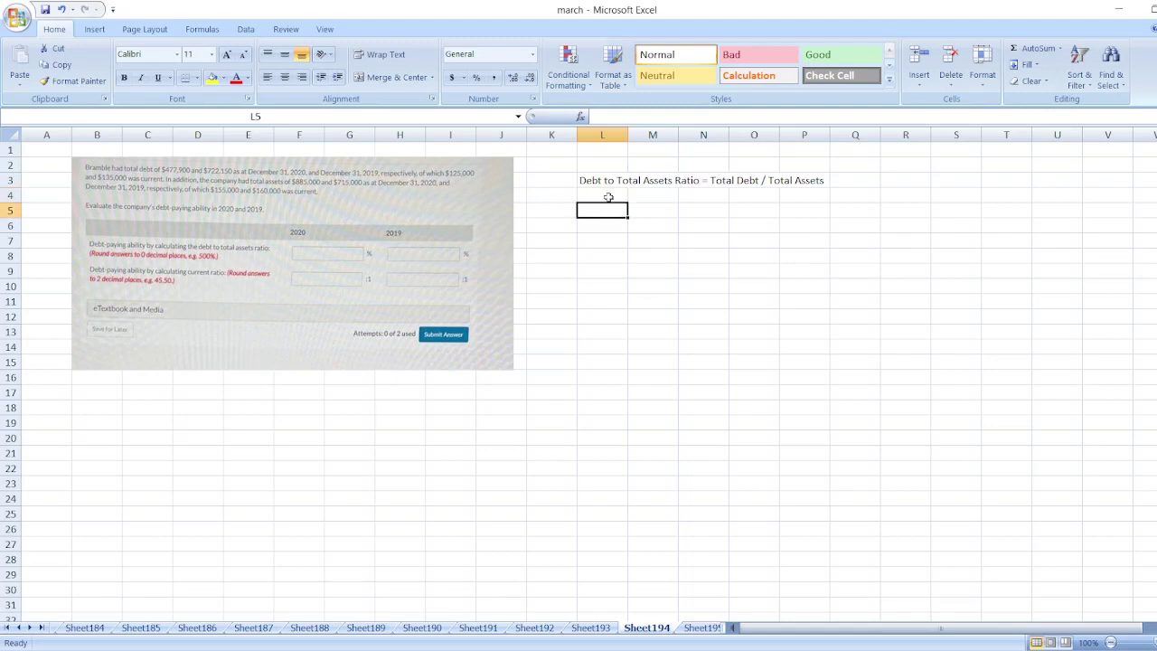
pyautogui.write('For')
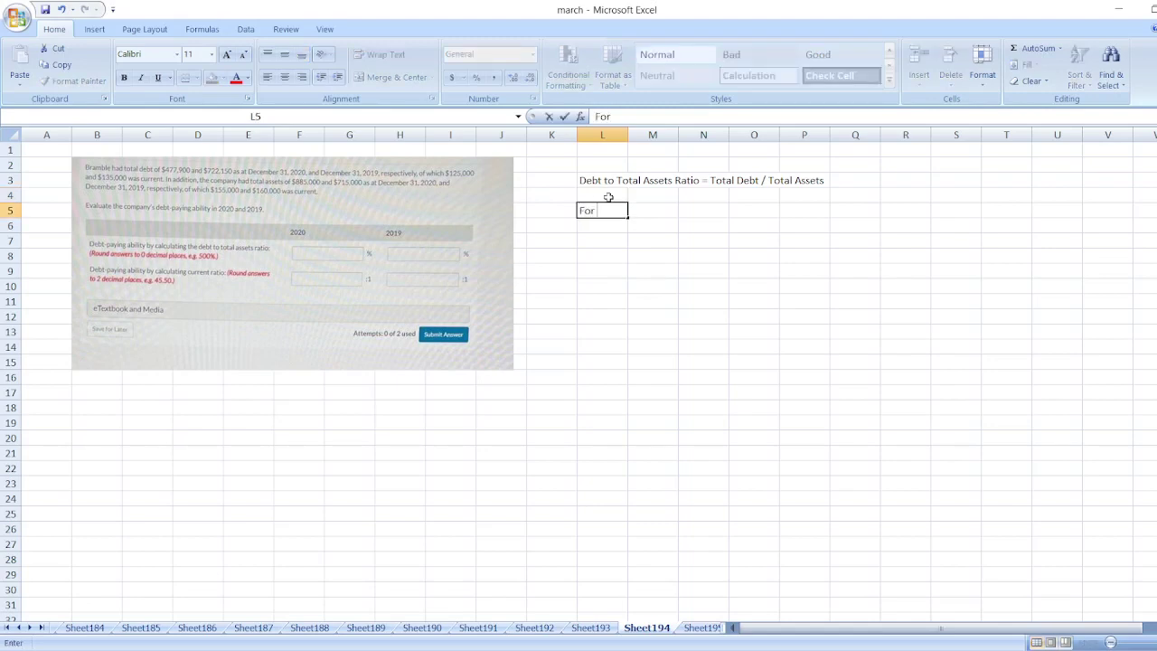
pyautogui.write(' 2020:')
pyautogui.press('BackSpace')
pyautogui.write('=')
pyautogui.write('$477')
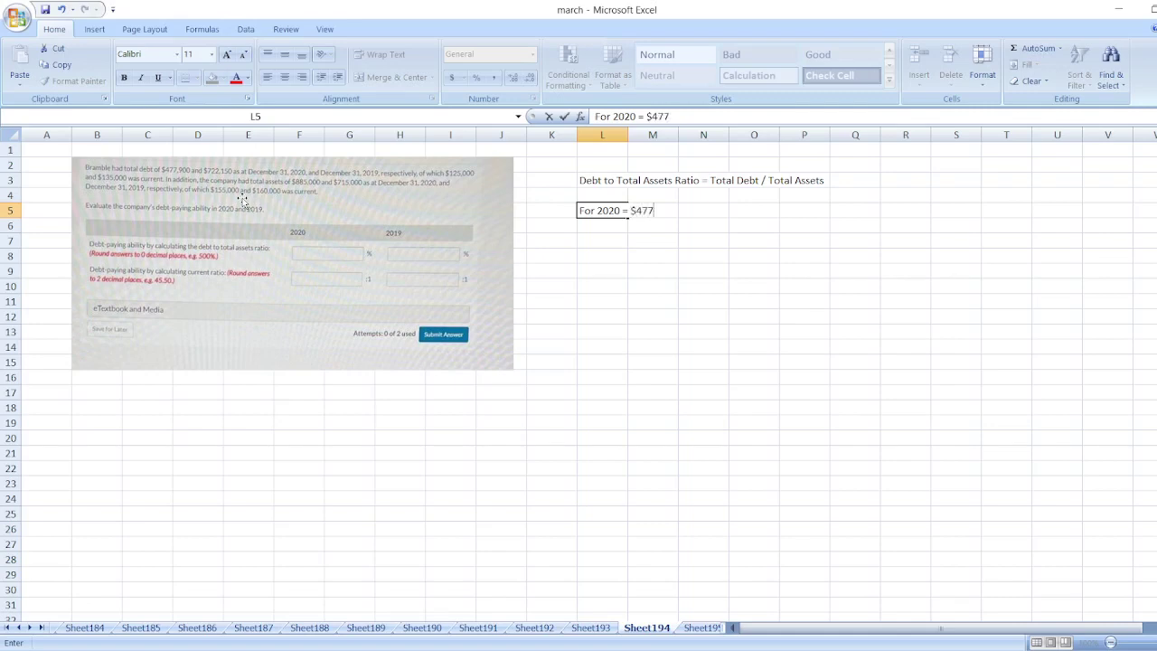
pyautogui.write('900/$885,000')
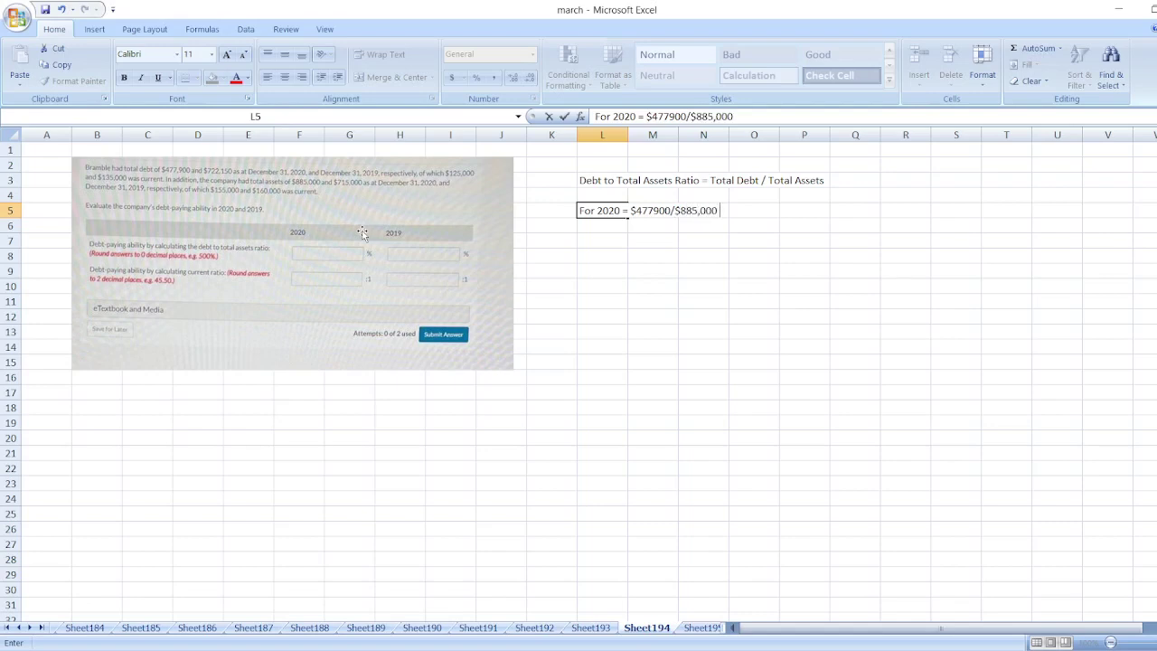
pyautogui.write(' =')
# Step: Copy the 2020 expression from L5 and calculate it as the formula =$477900/$885,000 in cell I19
pyautogui.click(631, 211)
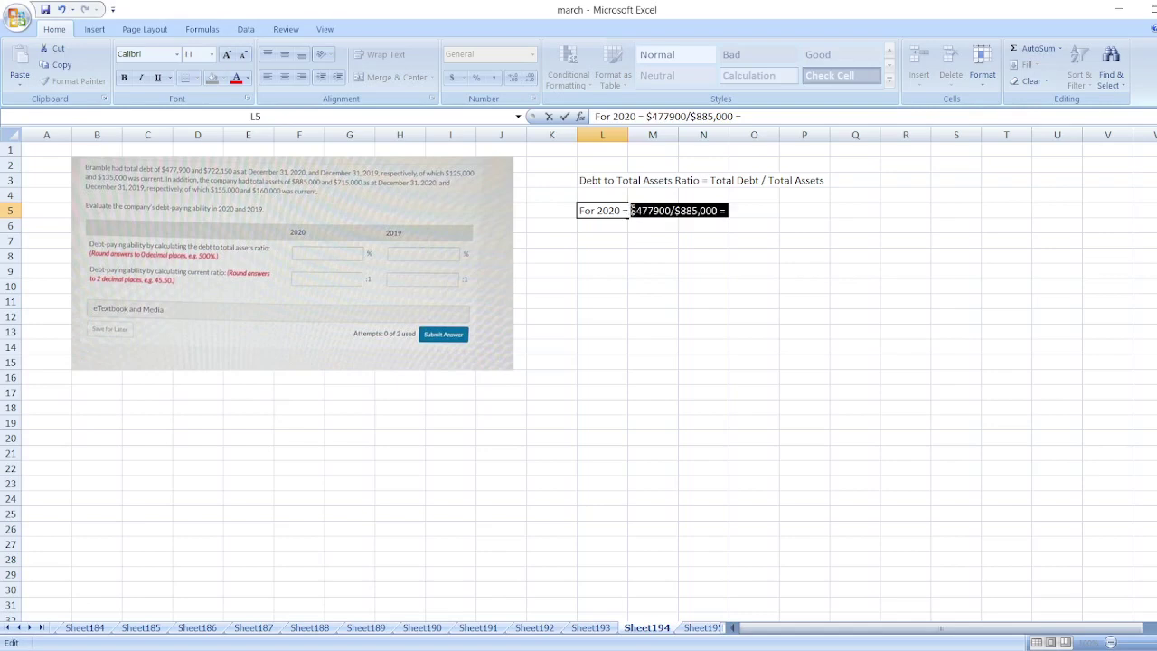
pyautogui.hotkey('shift', 'End')
pyautogui.hotkey('ctrl', 'c')
pyautogui.click(443, 421)
pyautogui.write('=')
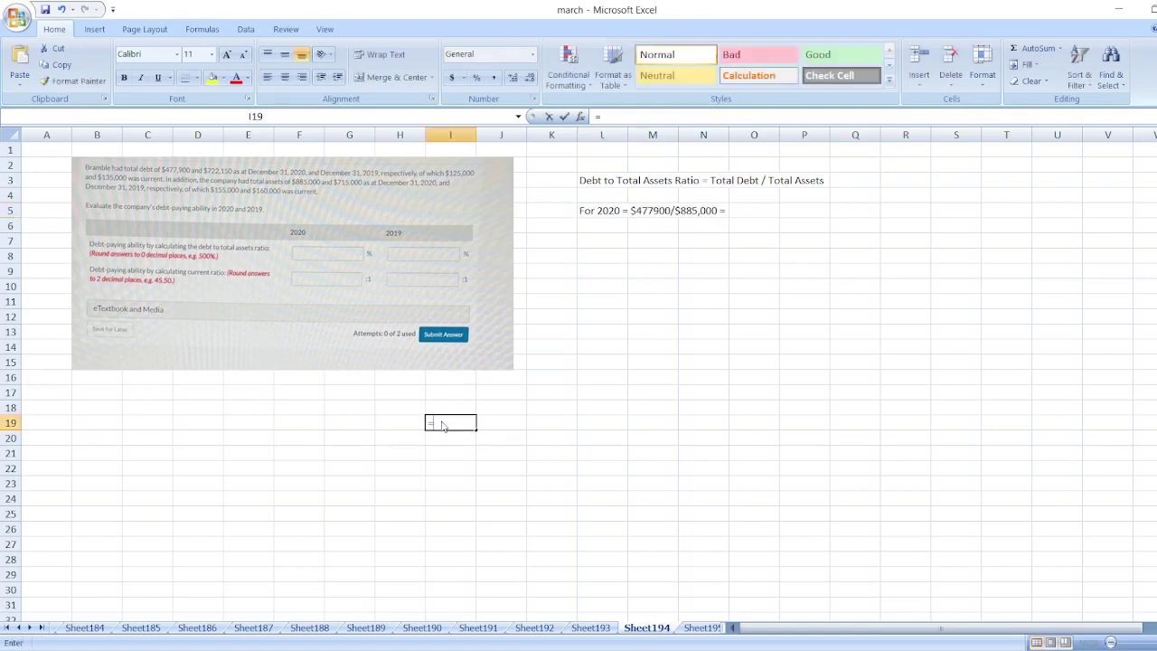
pyautogui.hotkey('ctrl', 'v')
pyautogui.press('Return')
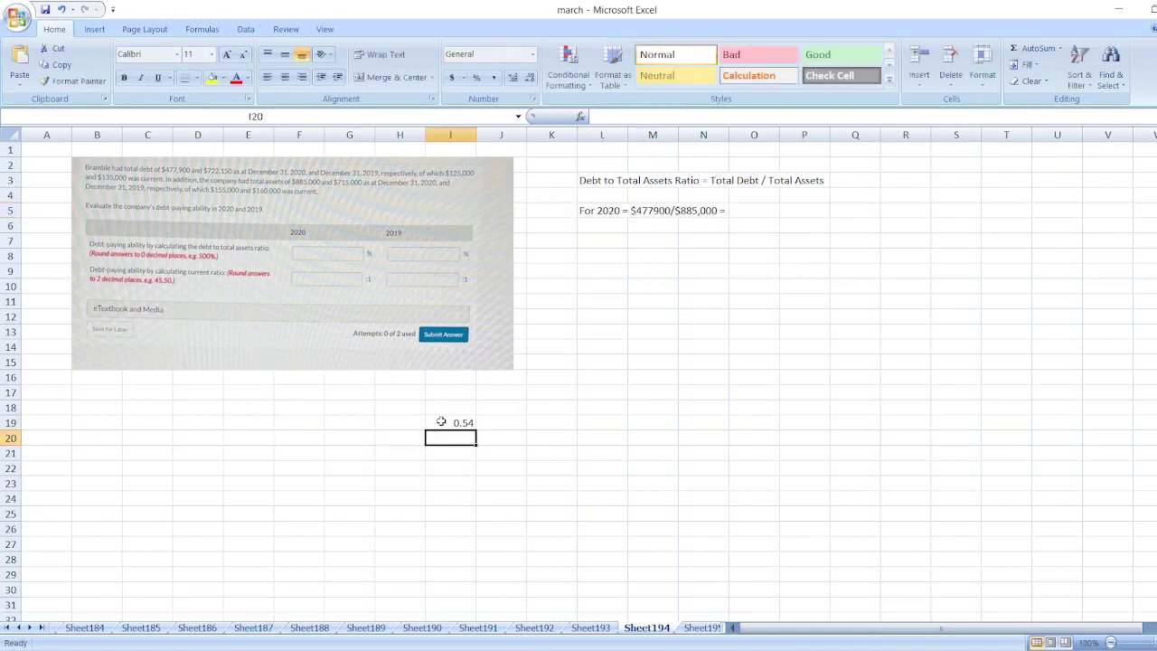
# Step: Format the calculated 2020 ratio in cell I19 as a percentage with two decimal places
pyautogui.press('Up')
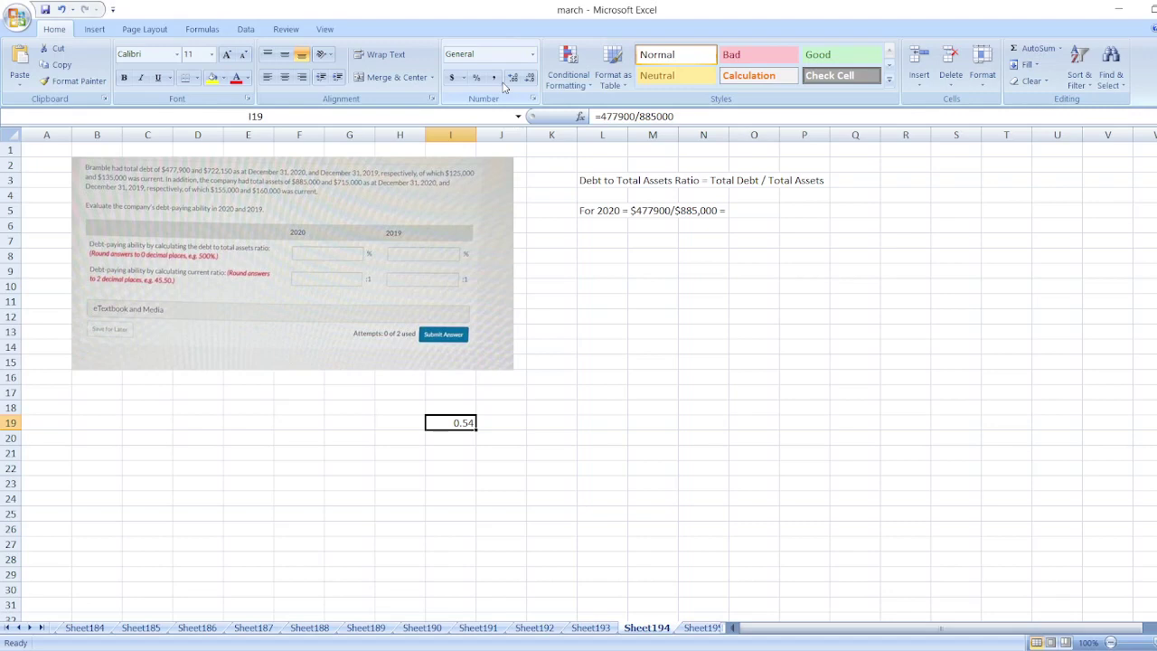
pyautogui.click(611, 210)
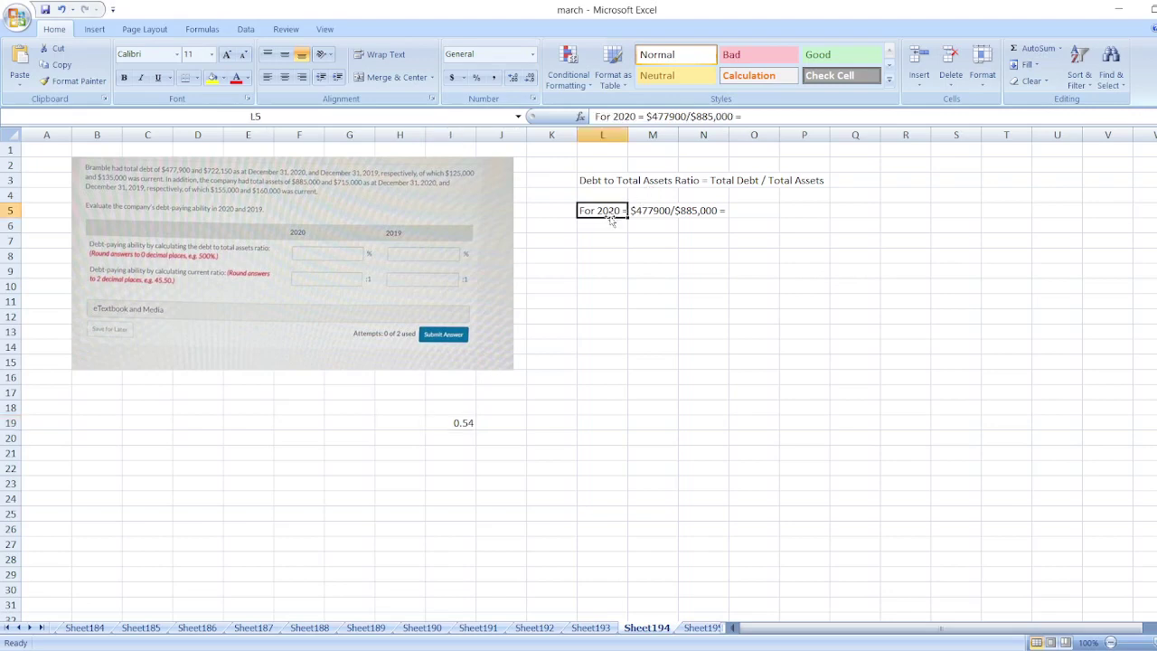
pyautogui.click(741, 209)
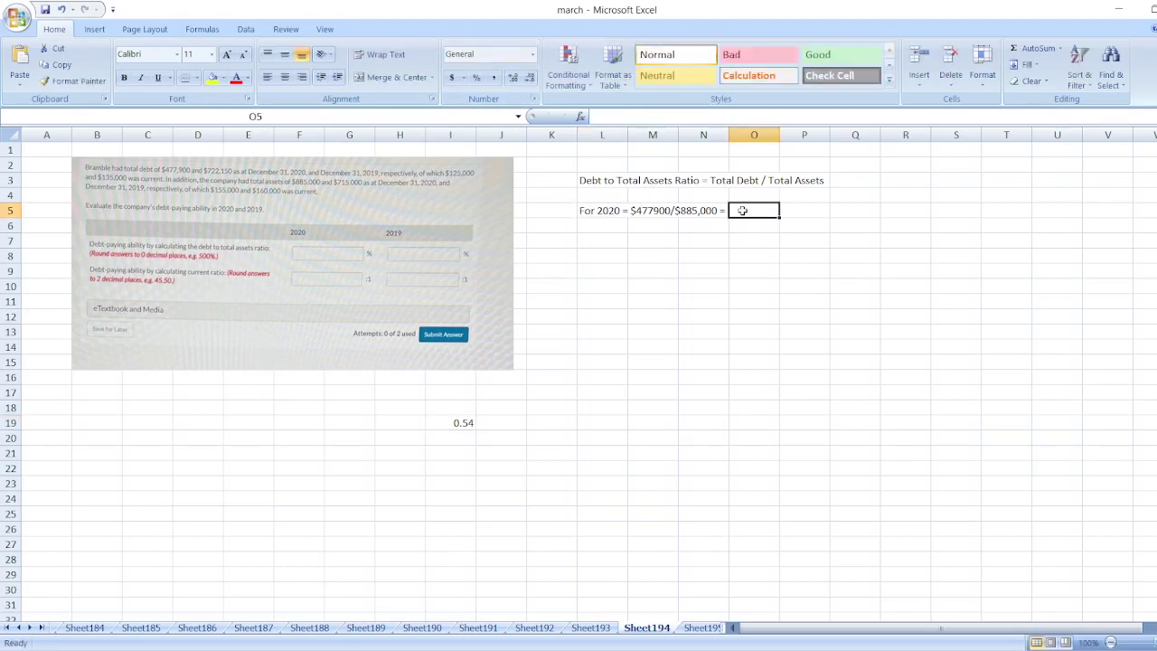
pyautogui.click(458, 421)
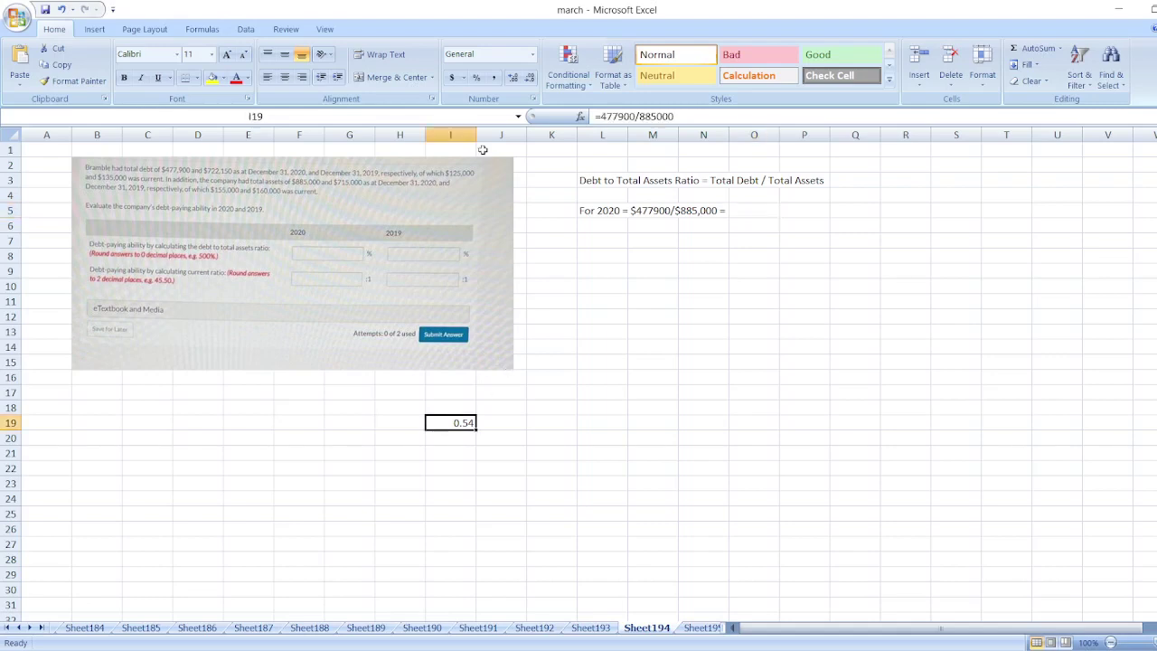
pyautogui.click(476, 78)
pyautogui.click(512, 77)
pyautogui.click(511, 78)
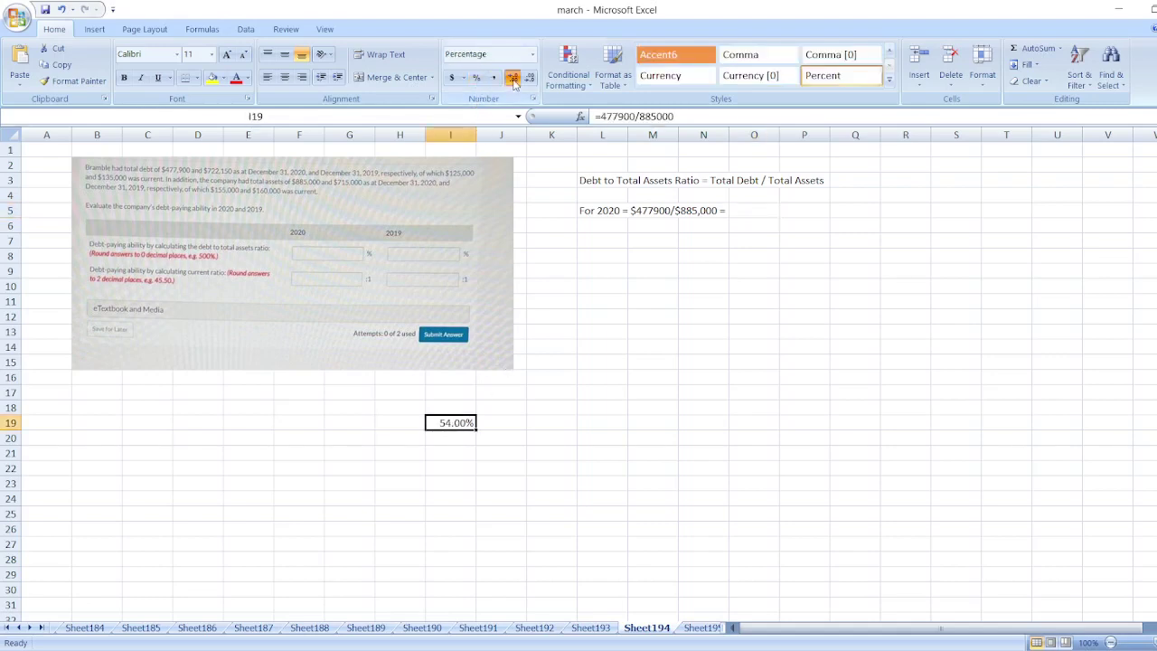
# Step: Complete the 2020 line in cell L5 with the result 54%
pyautogui.doubleClick(605, 212)
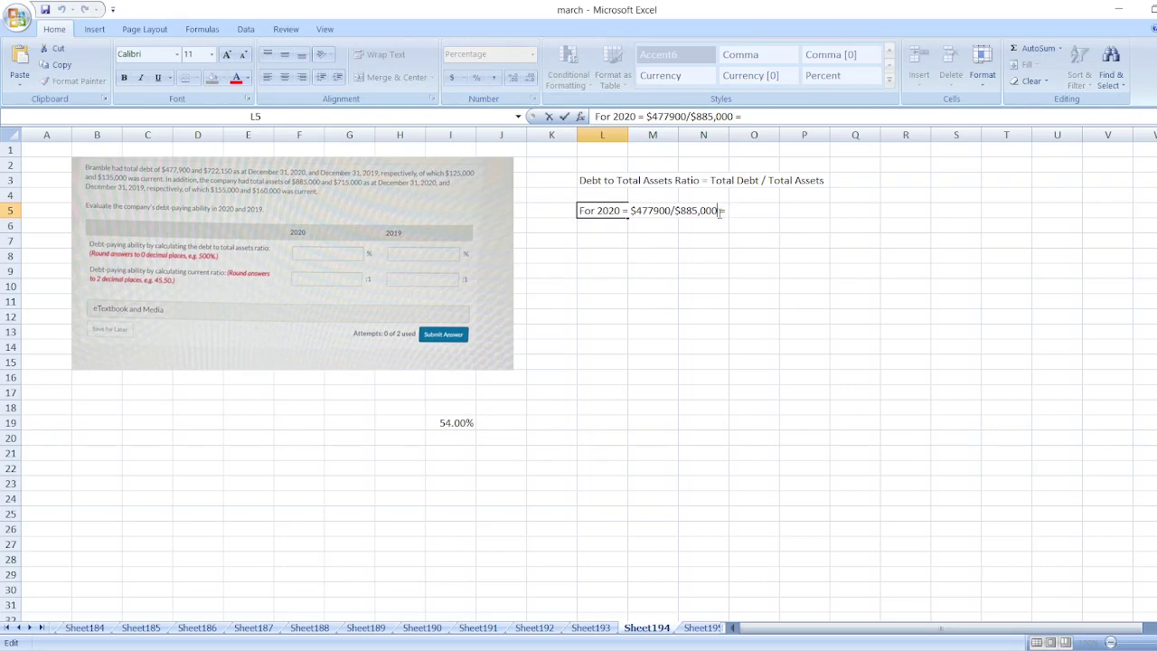
pyautogui.write('54%')
pyautogui.press('Return')
# Step: Write the 2019 debt ratio expression "For 2019 = $722,150/$715,000 =" in cell L7
pyautogui.press('Return')
pyautogui.write('For 1')
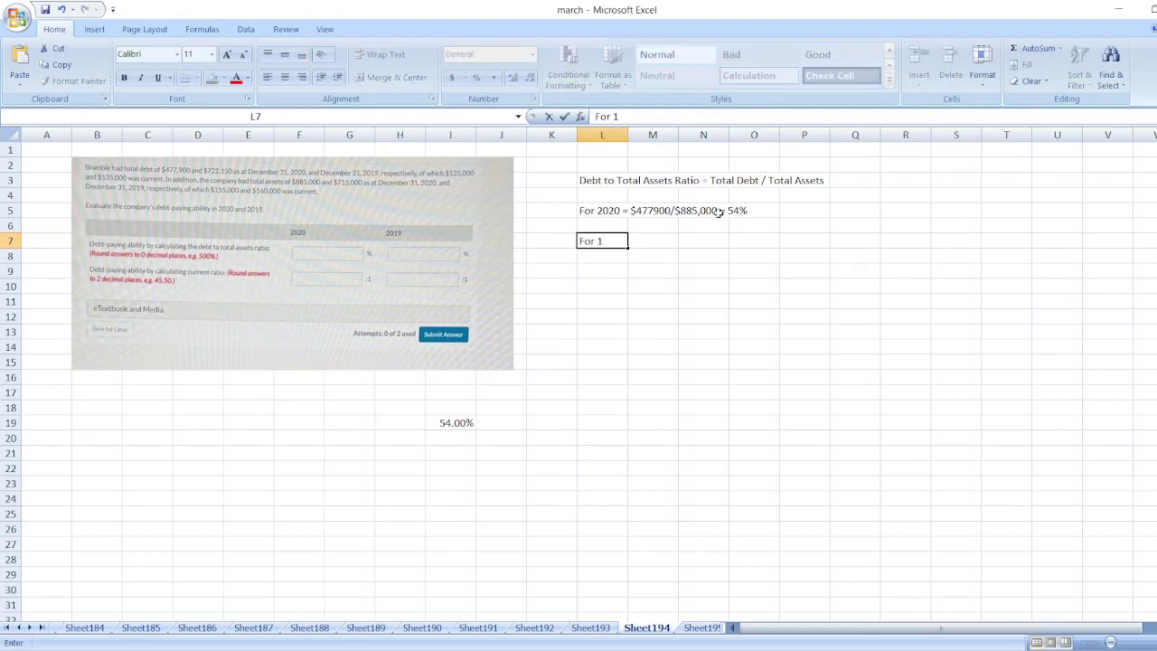
pyautogui.write('019')
pyautogui.press('BackSpace')
pyautogui.press('BackSpace')
pyautogui.press('BackSpace')
pyautogui.press('BackSpace')
pyautogui.write('2019 = $722')
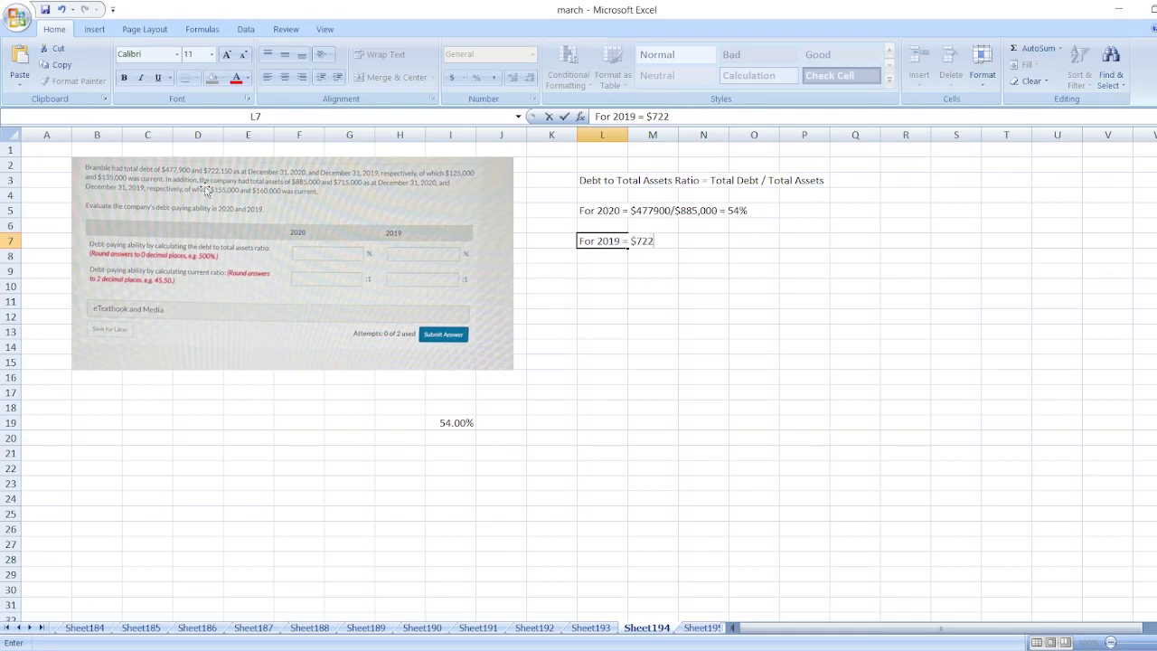
pyautogui.write(',150/$715,')
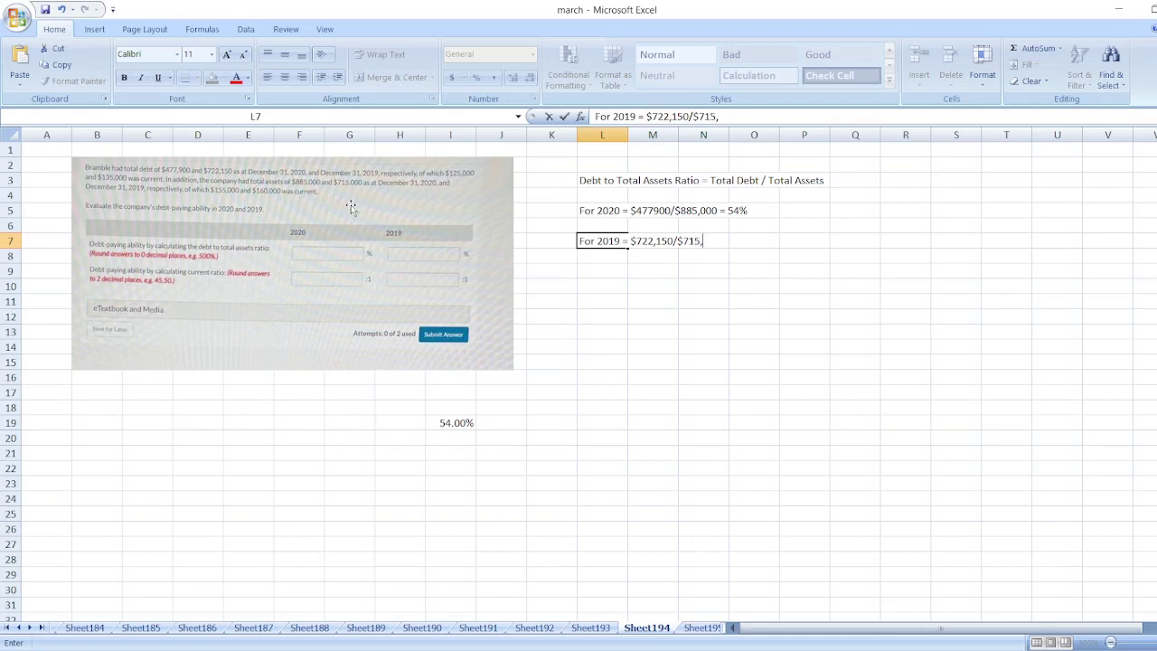
pyautogui.write('000 =')
# Step: Copy the 2019 expression from L7 and calculate it as the formula =$722,150/$715,000 in cell I20
pyautogui.click(630, 240)
pyautogui.hotkey('shift', 'End')
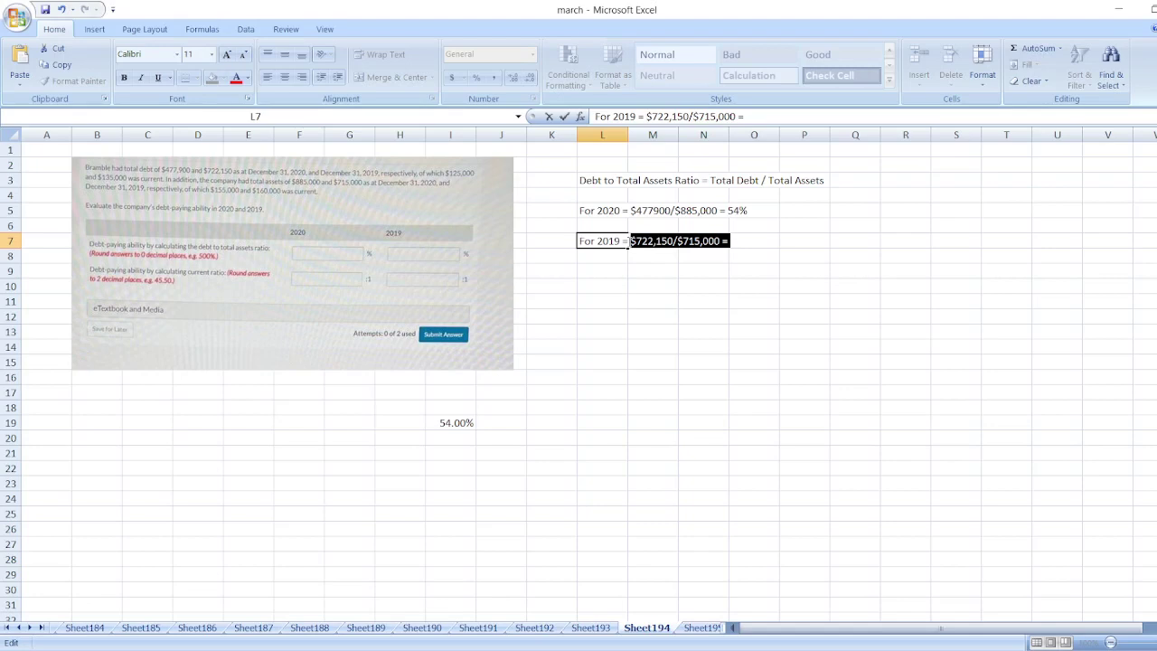
pyautogui.click(452, 434)
pyautogui.write('=')
pyautogui.hotkey('ctrl', 'v')
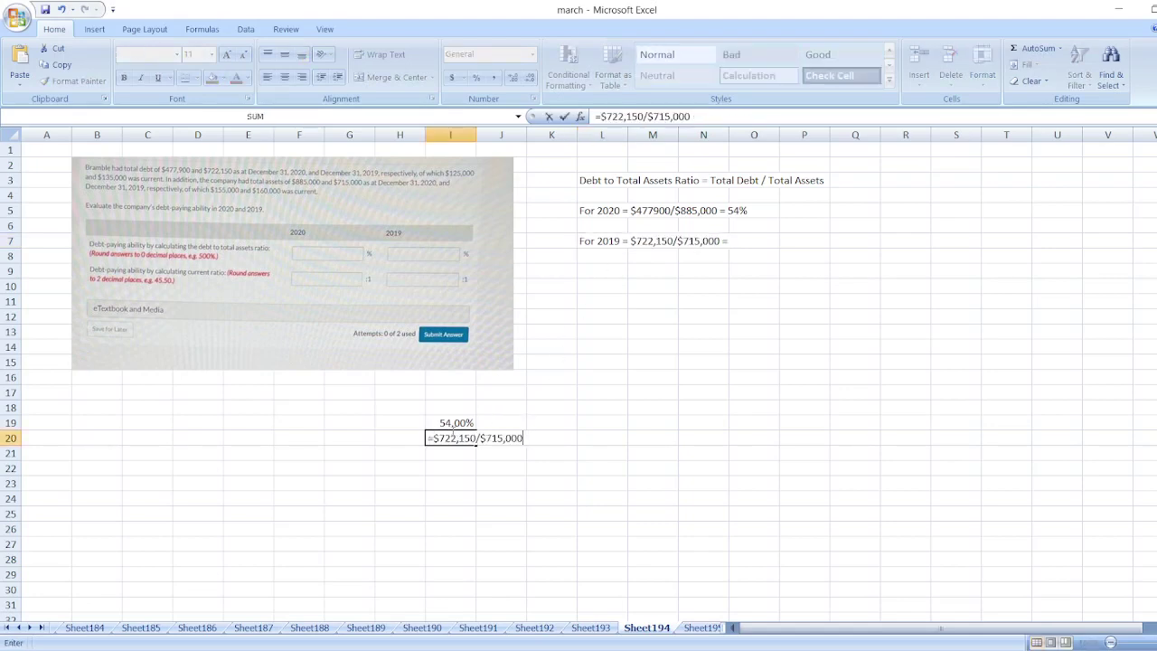
pyautogui.press('Return')
# Step: Format the calculated 2019 ratio in cell I20 as a percentage with two decimal places
pyautogui.click(453, 435)
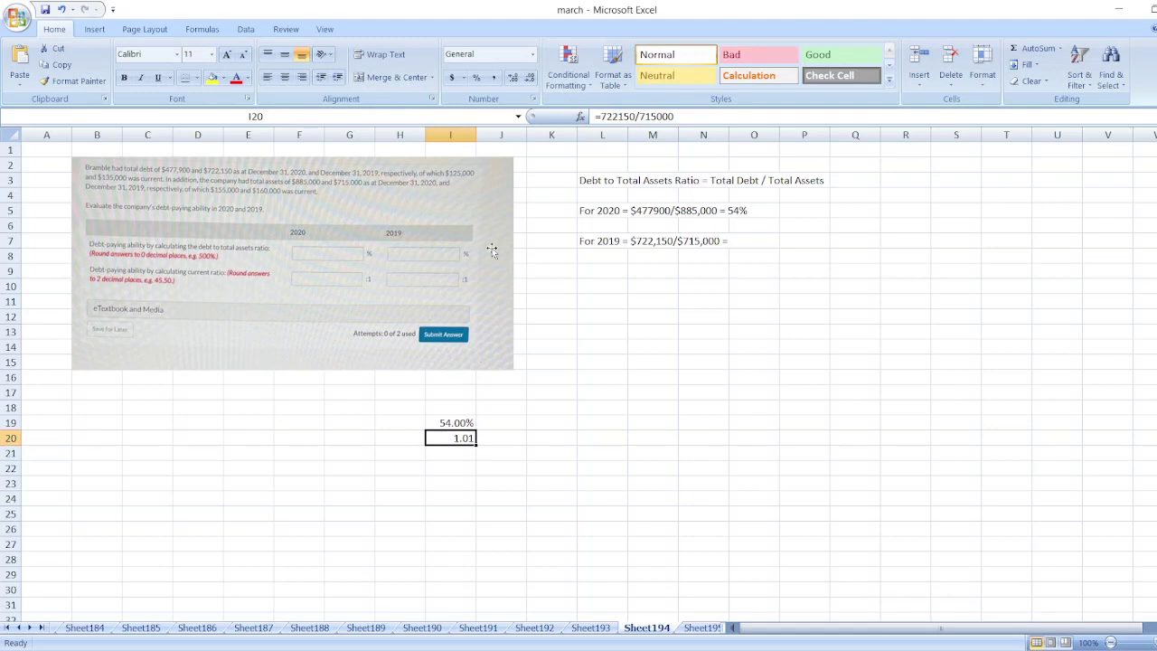
pyautogui.click(477, 77)
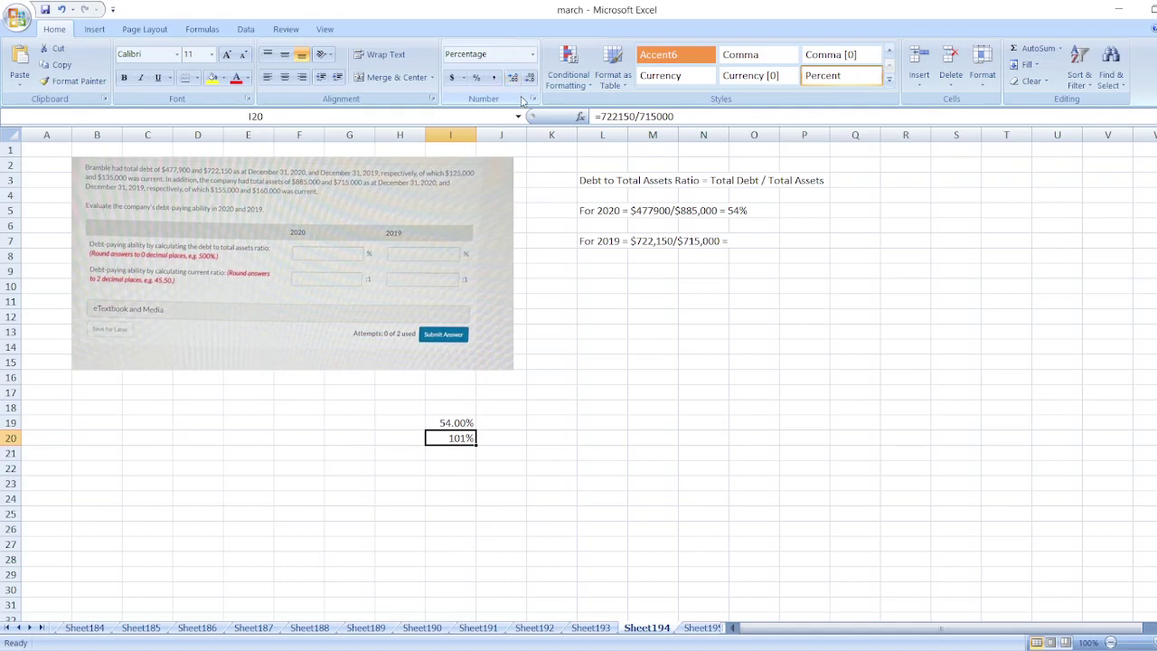
pyautogui.click(511, 78)
pyautogui.click(511, 78)
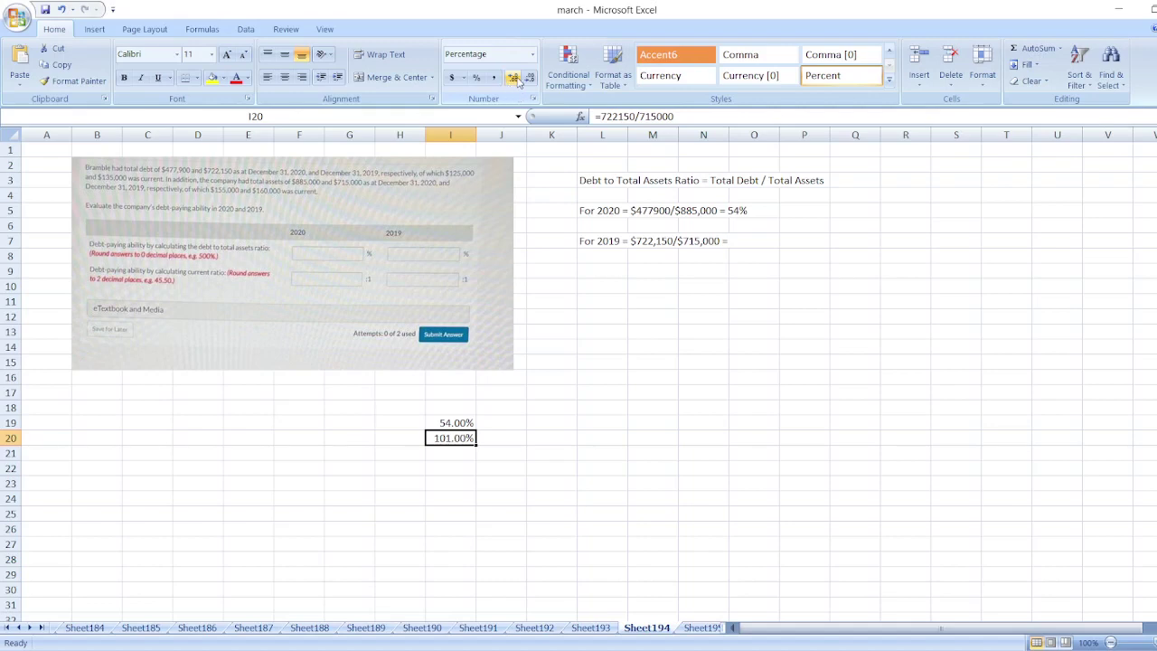
# Step: Complete the 2019 line in cell L7 with the result 101%
pyautogui.click(602, 241)
pyautogui.press('F2')
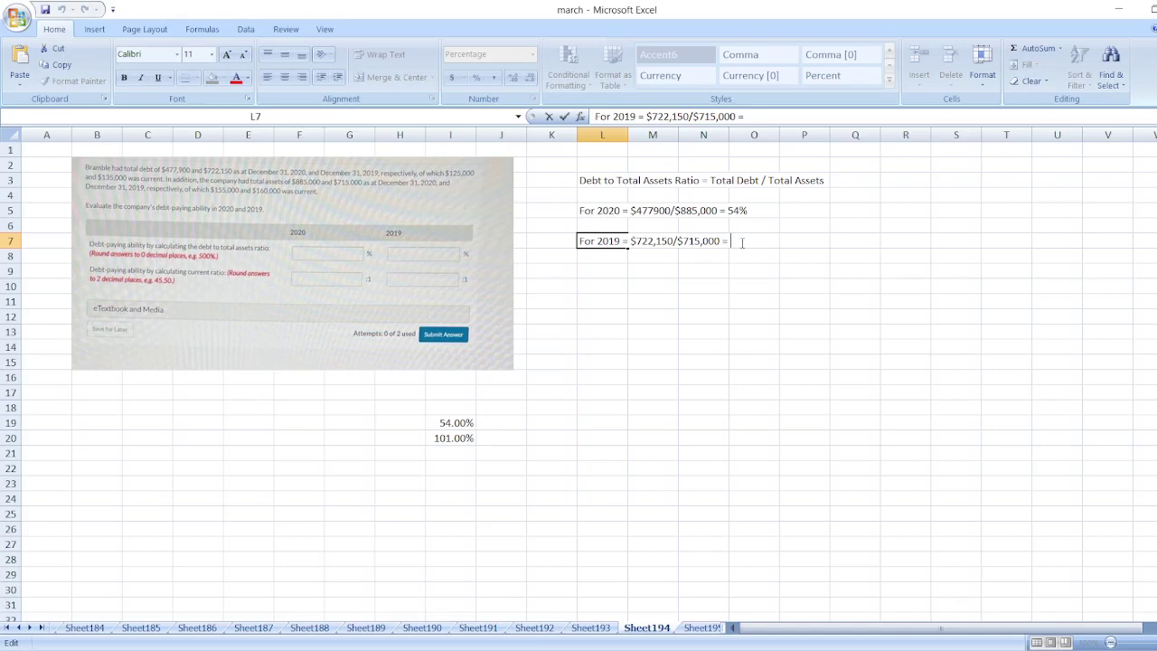
pyautogui.write('101%')
pyautogui.press('Return')
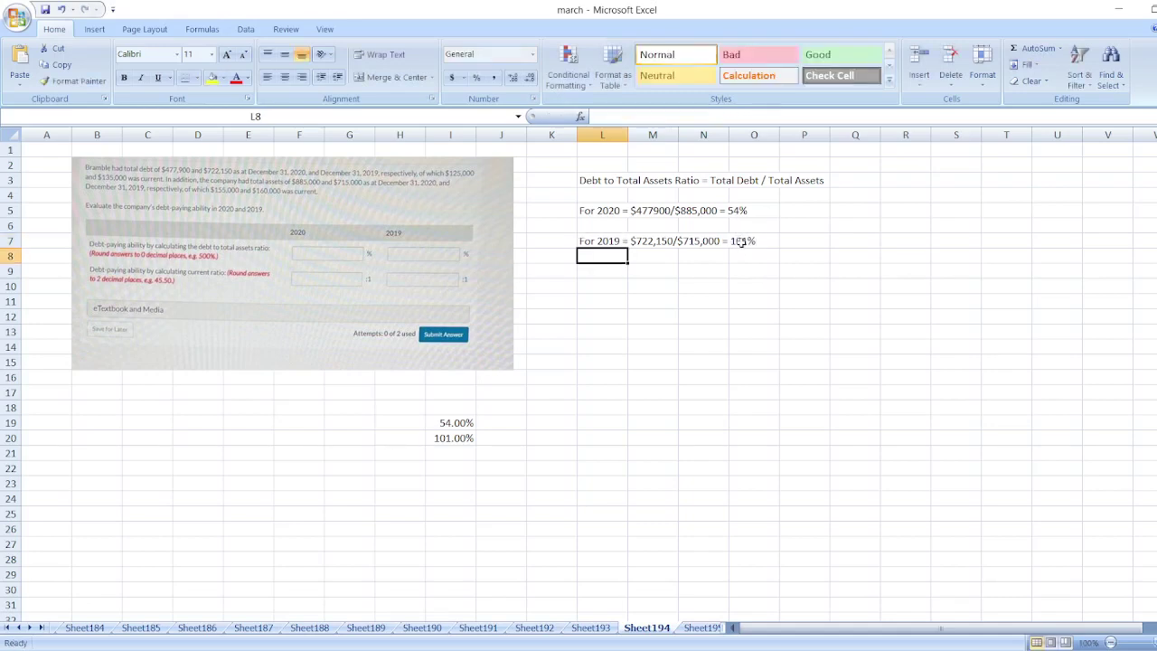
pyautogui.press('Down')
pyautogui.press('Left')
pyautogui.press('Left')
pyautogui.press('Left')
pyautogui.press('Left')
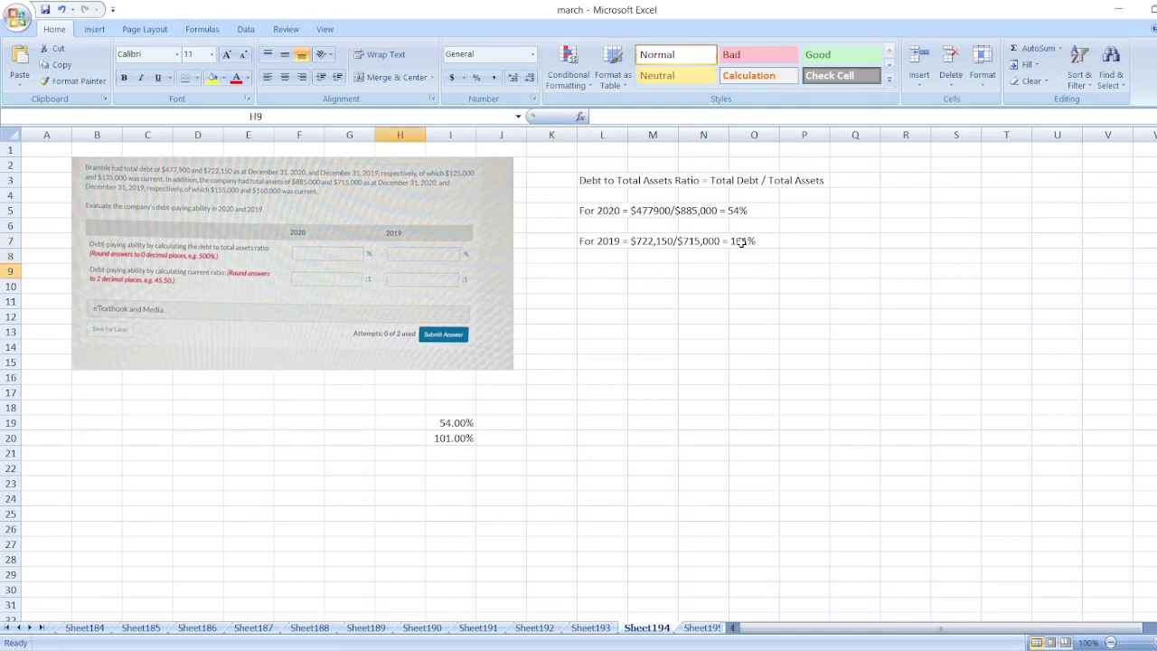
# Step: Make the debt to total assets ratio formula text in cell L3 bold
pyautogui.click(611, 181)
pyautogui.hotkey('ctrl', 'b')
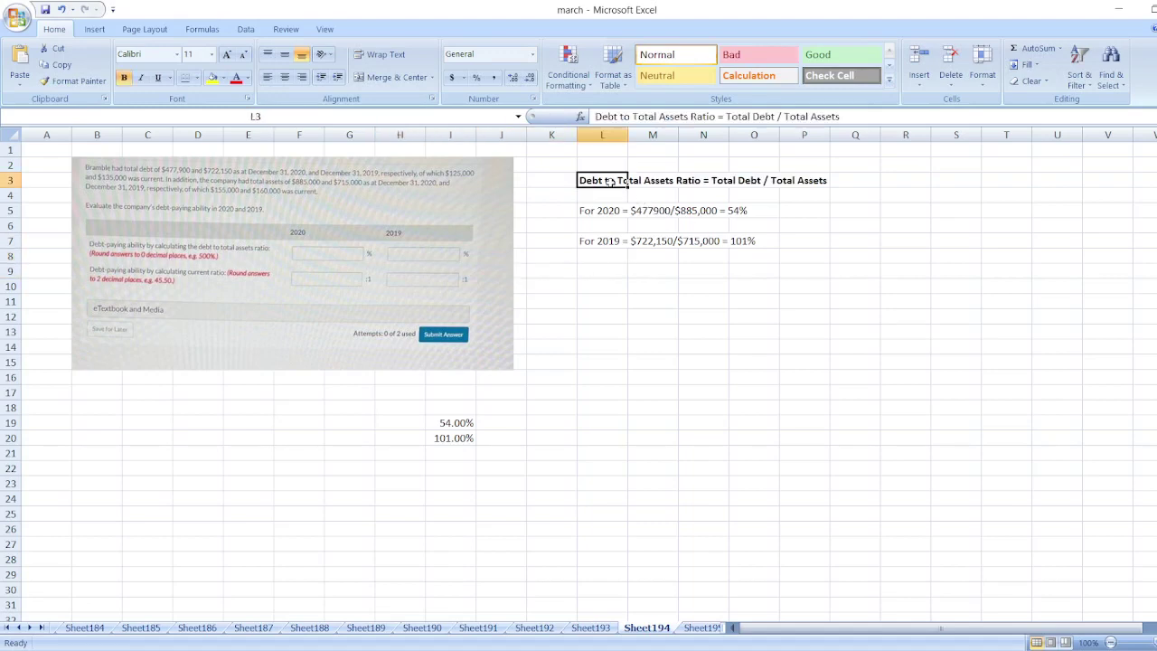
pyautogui.press('Down')
pyautogui.press('Down')
pyautogui.press('Down')
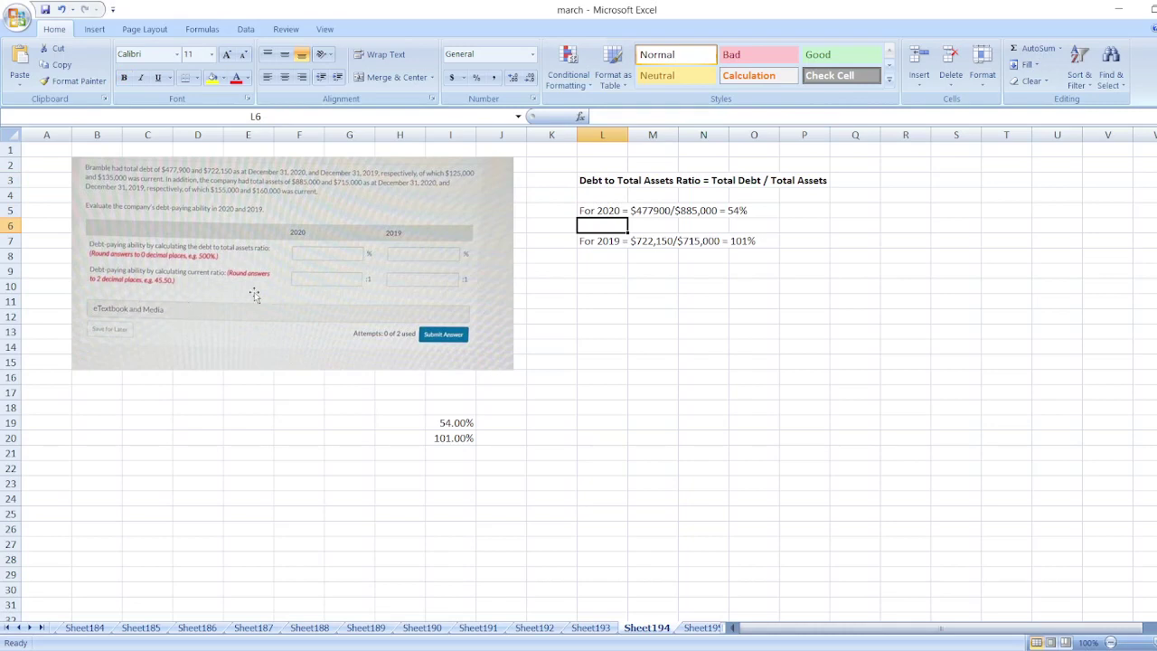
# Step: Enter the formula text "Current Ratio = Current Asset / Current Liabilities" in cell L10
pyautogui.click(601, 286)
pyautogui.write('Curren')
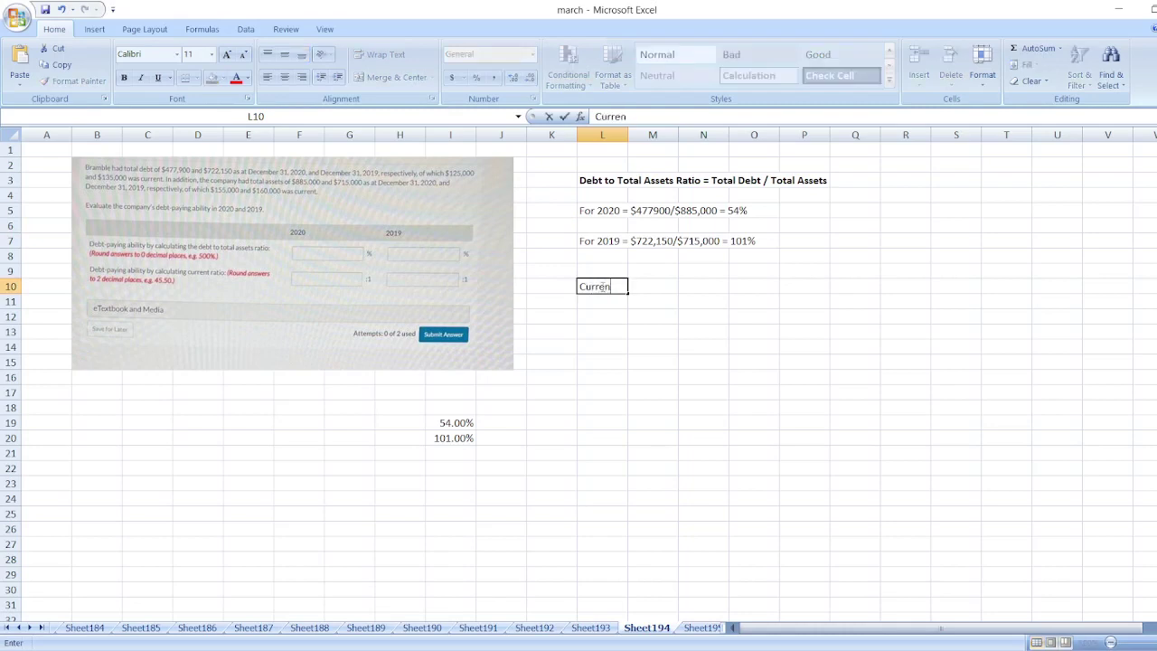
pyautogui.write('t Rati')
pyautogui.write('o = Current Asse')
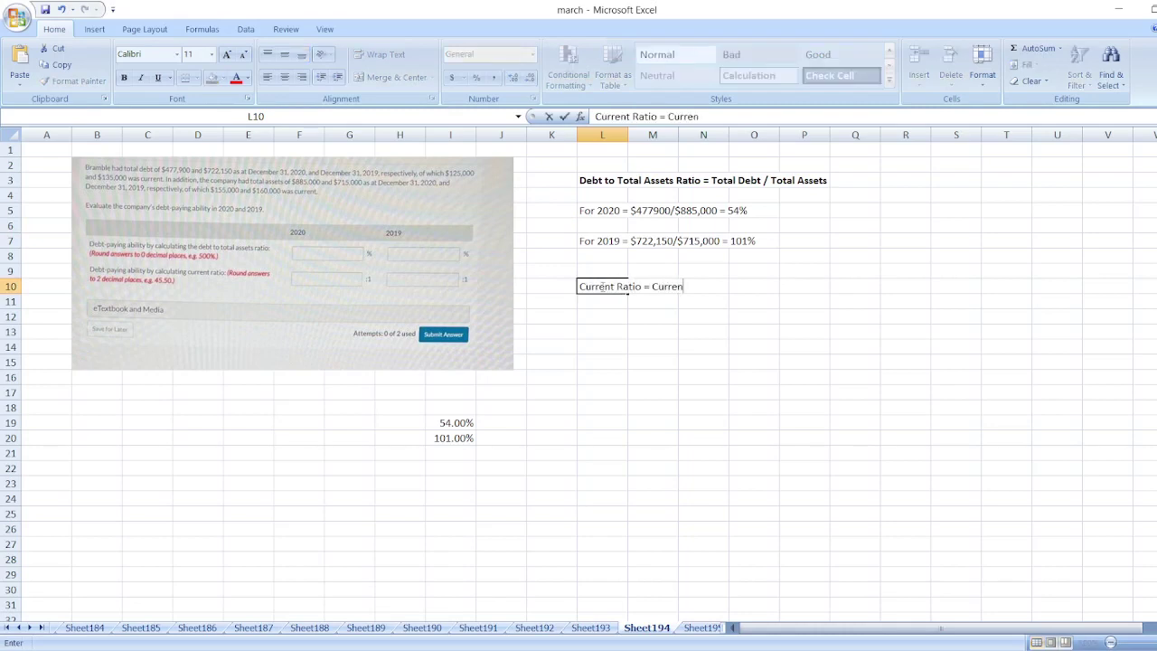
pyautogui.write('t')
pyautogui.write(' / Curre')
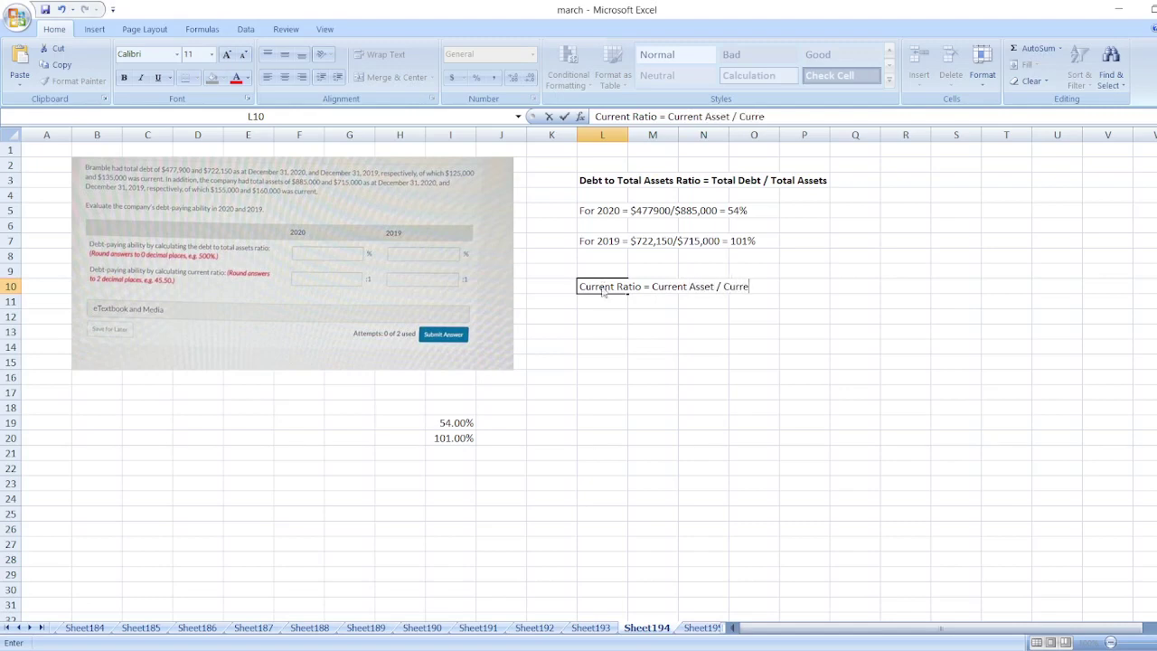
pyautogui.write('nt Liabilities')
pyautogui.press('Return')
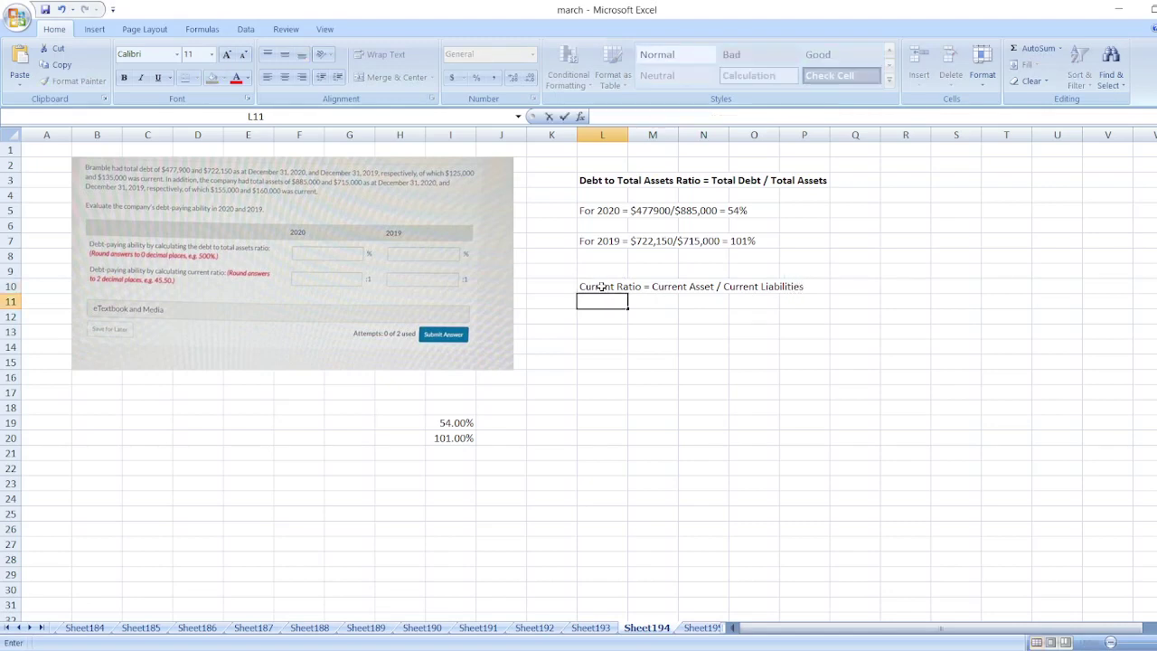
# Step: Enter the 2020 current ratio text "For 2020 = $155,000/$125,000 =" in cell L12
pyautogui.press('Return')
pyautogui.write('For 20')
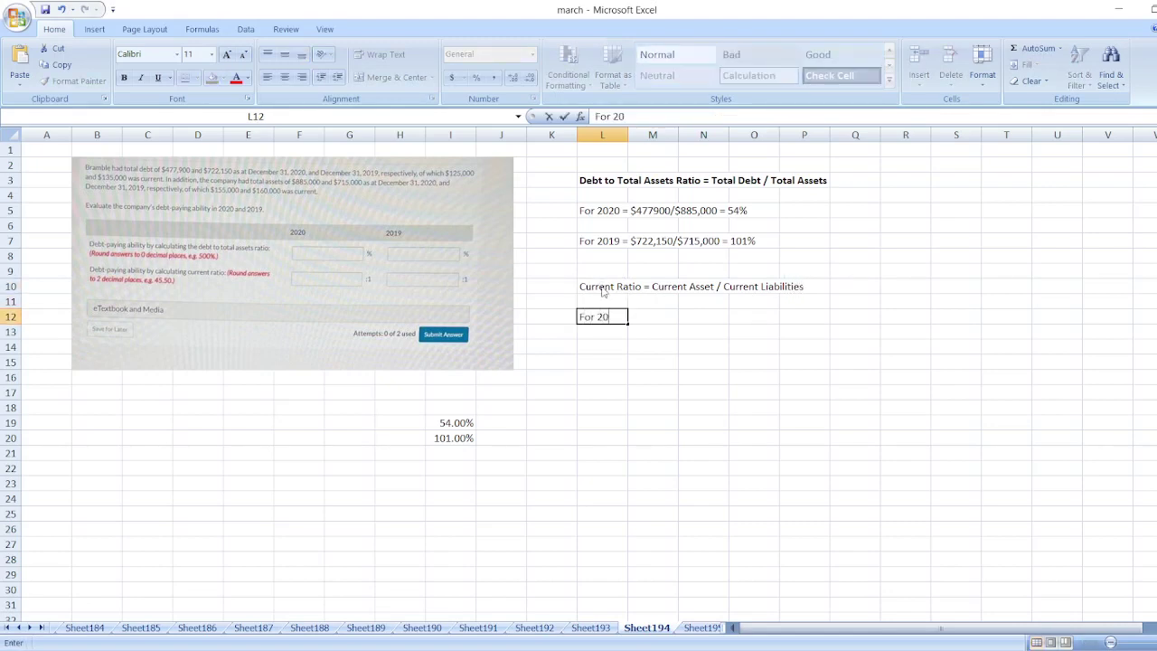
pyautogui.write('20')
pyautogui.write('= $155,000/')
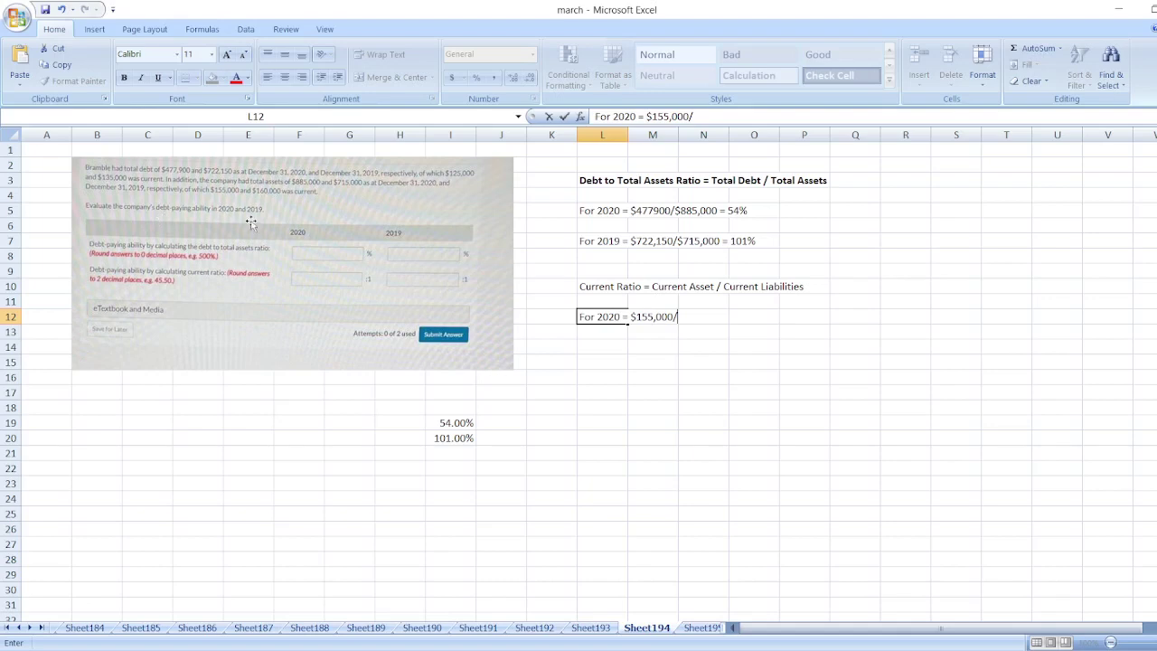
pyautogui.write('$125,000 =')
# Step: Calculate the 2020 current ratio in cell I21 with the formula =155/125
pyautogui.click(437, 450)
pyautogui.write('=1')
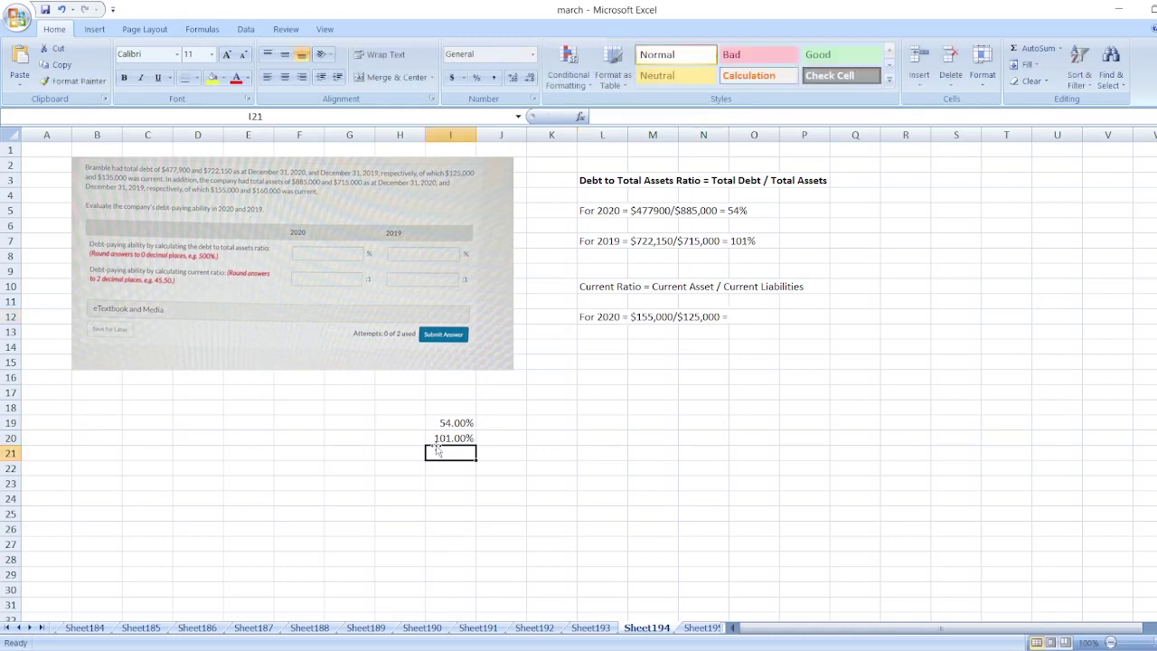
pyautogui.write('55/125')
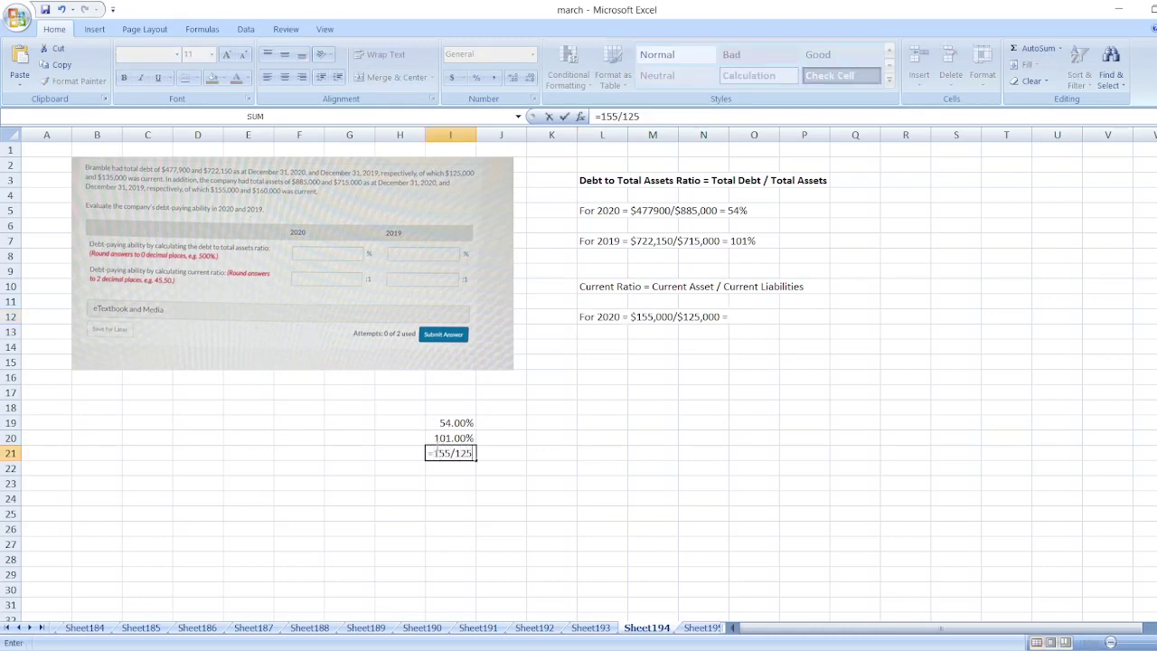
pyautogui.press('Return')
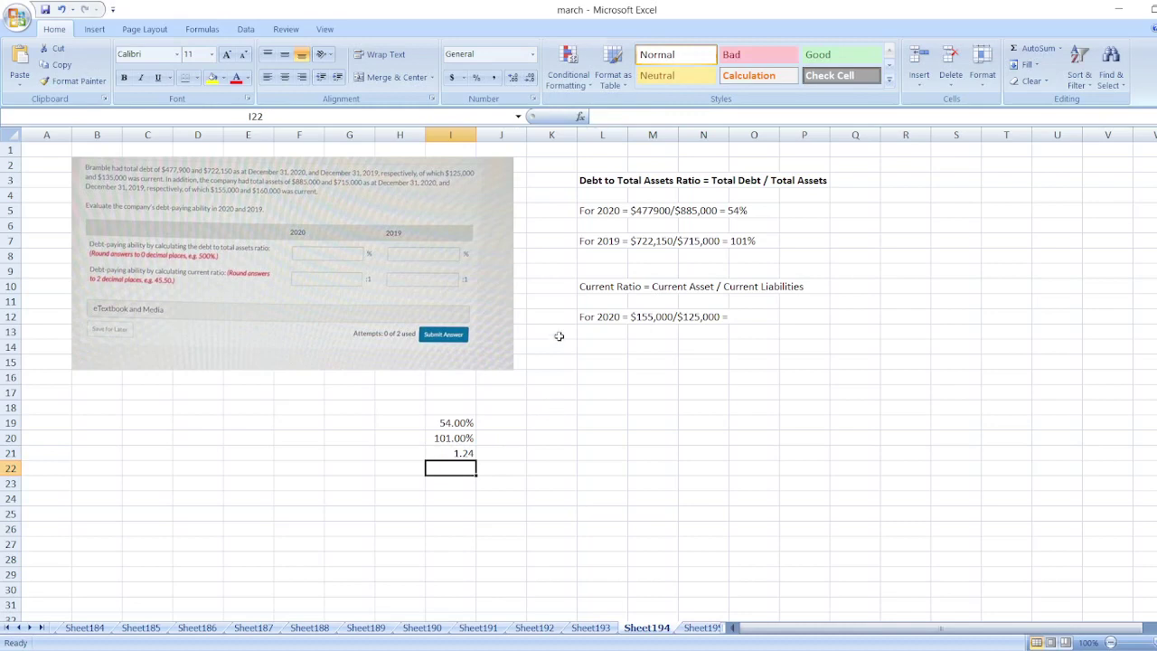
# Step: Complete the 2020 current ratio line in cell L12 with the result 1.24 : 1
pyautogui.doubleClick(600, 316)
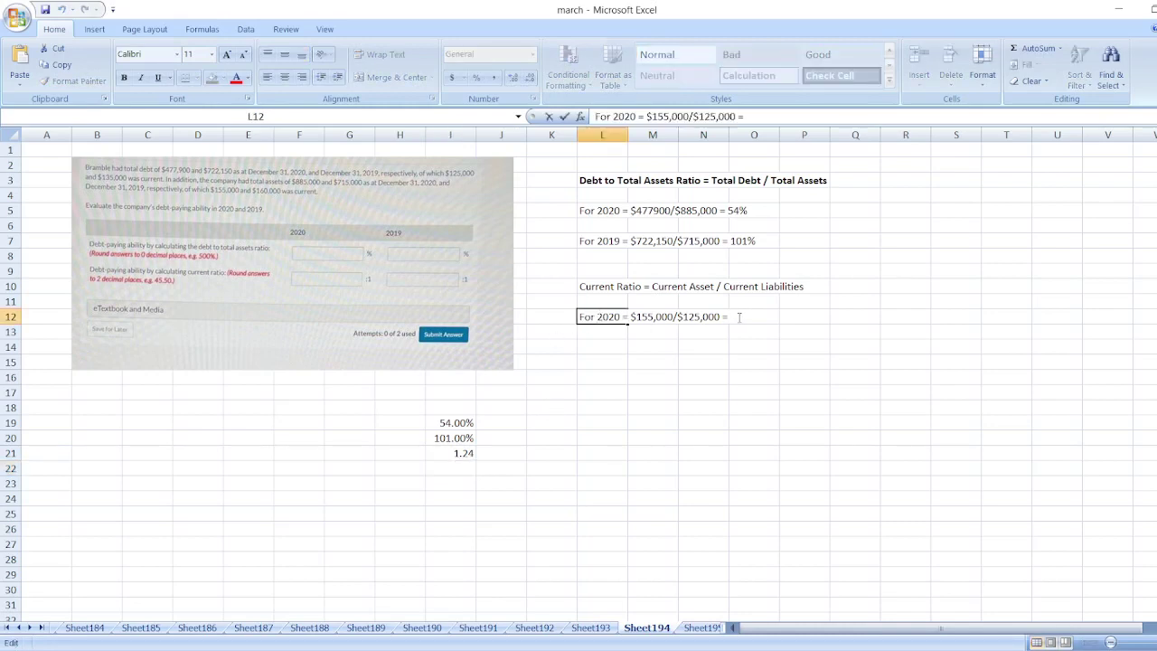
pyautogui.write('1.24 : 1')
pyautogui.press('Return')
# Step: Enter the 2019 current ratio text "For 2019 = $160,000/$135,000 =" in cell L14
pyautogui.press('Return')
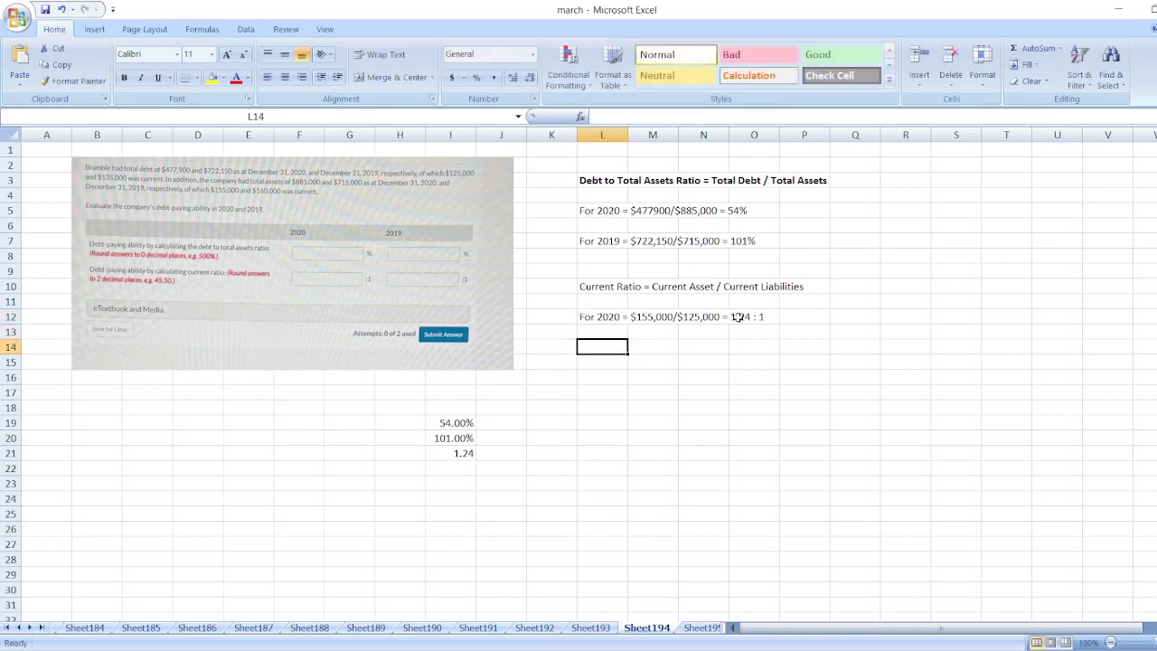
pyautogui.write('For')
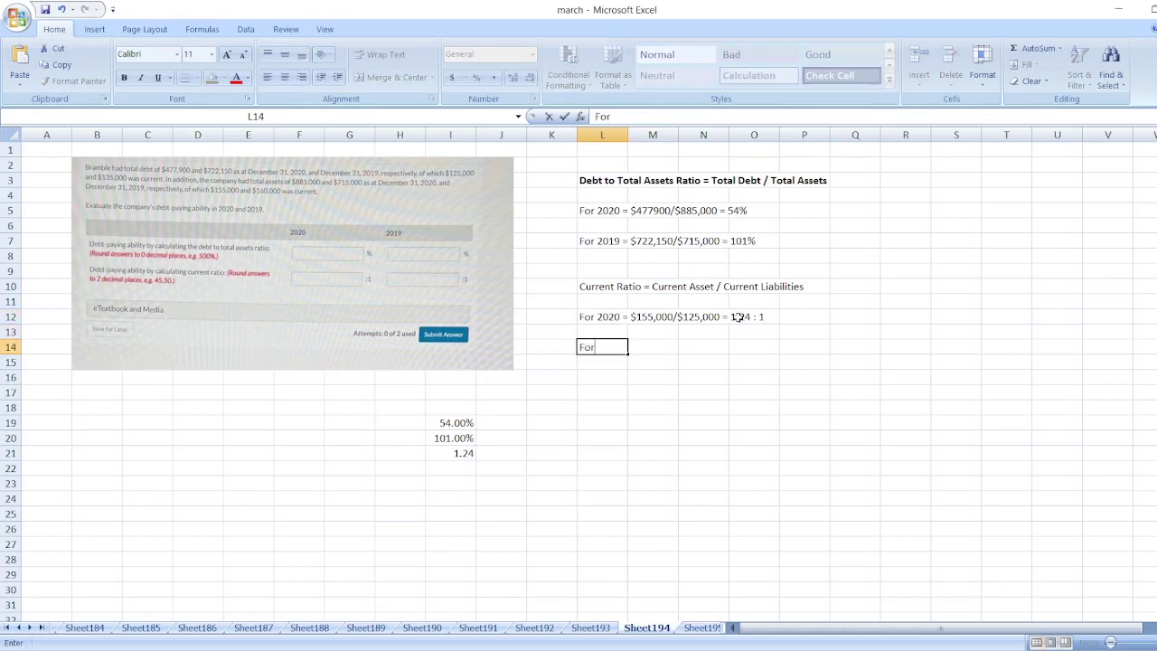
pyautogui.write('t 2019 =')
pyautogui.write('$160,00')
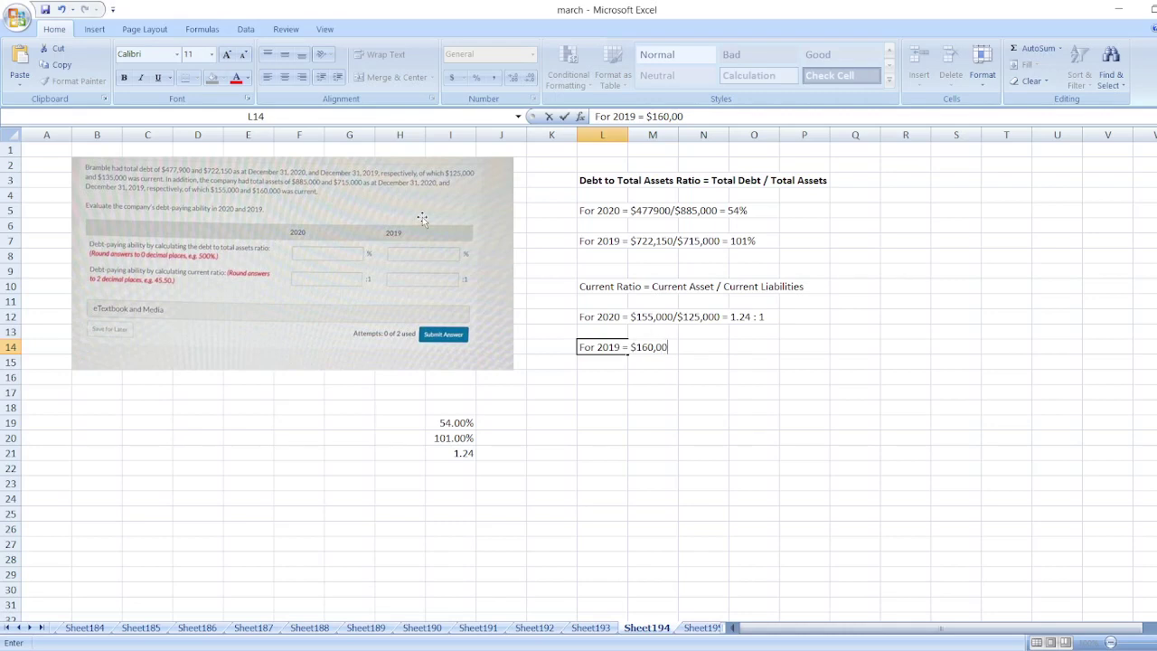
pyautogui.write('0/$135,000 =')
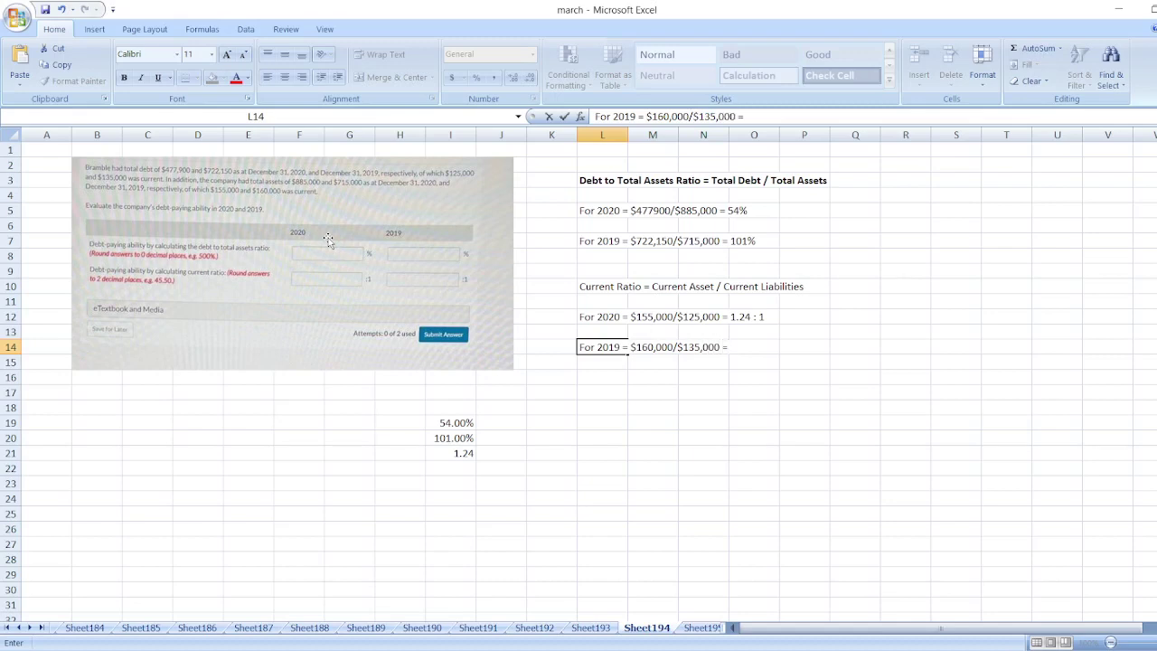
# Step: Calculate the 2019 current ratio in cell I22 with =160/135 and format it in comma style with two decimals
pyautogui.click(443, 470)
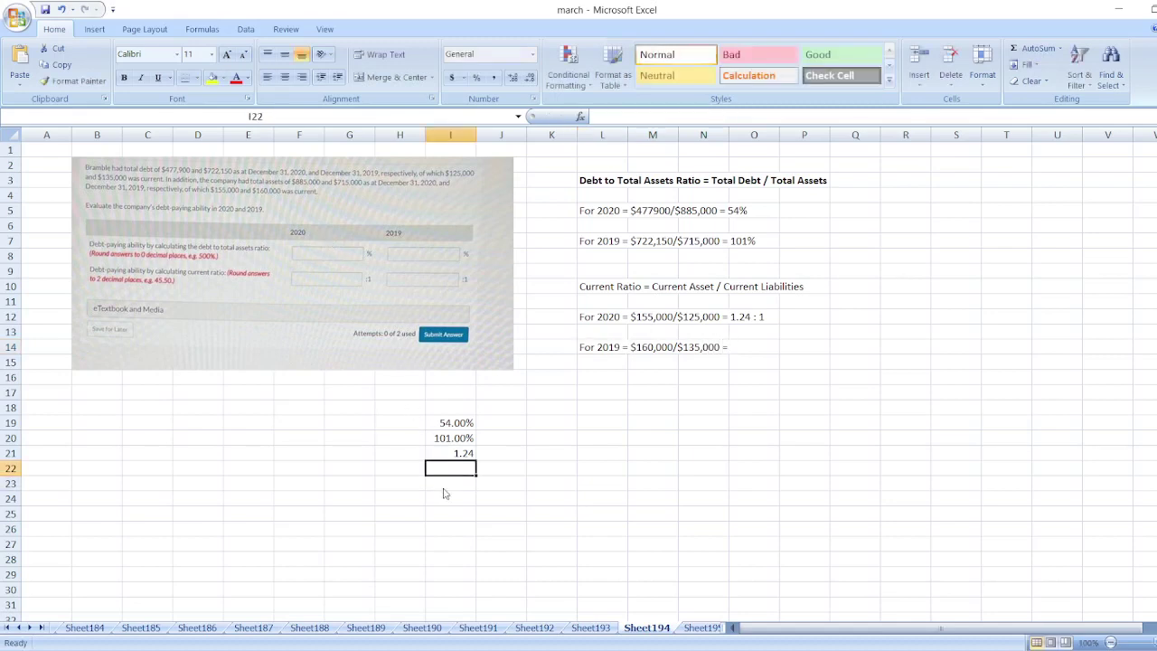
pyautogui.write('=160/1')
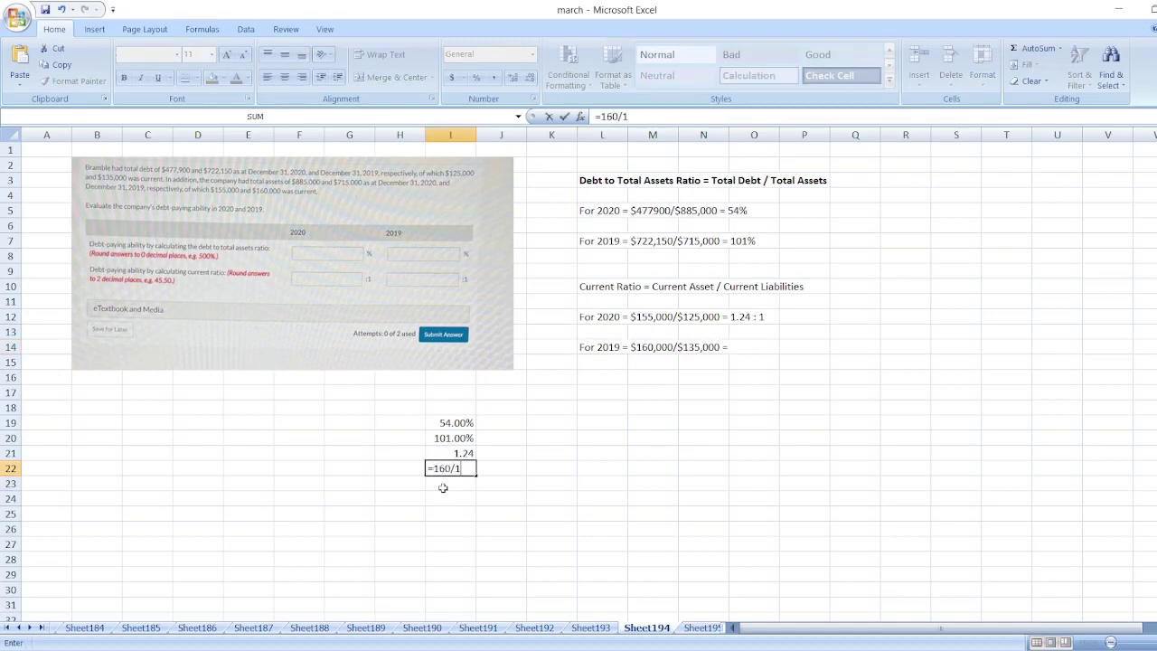
pyautogui.write('35')
pyautogui.press('Return')
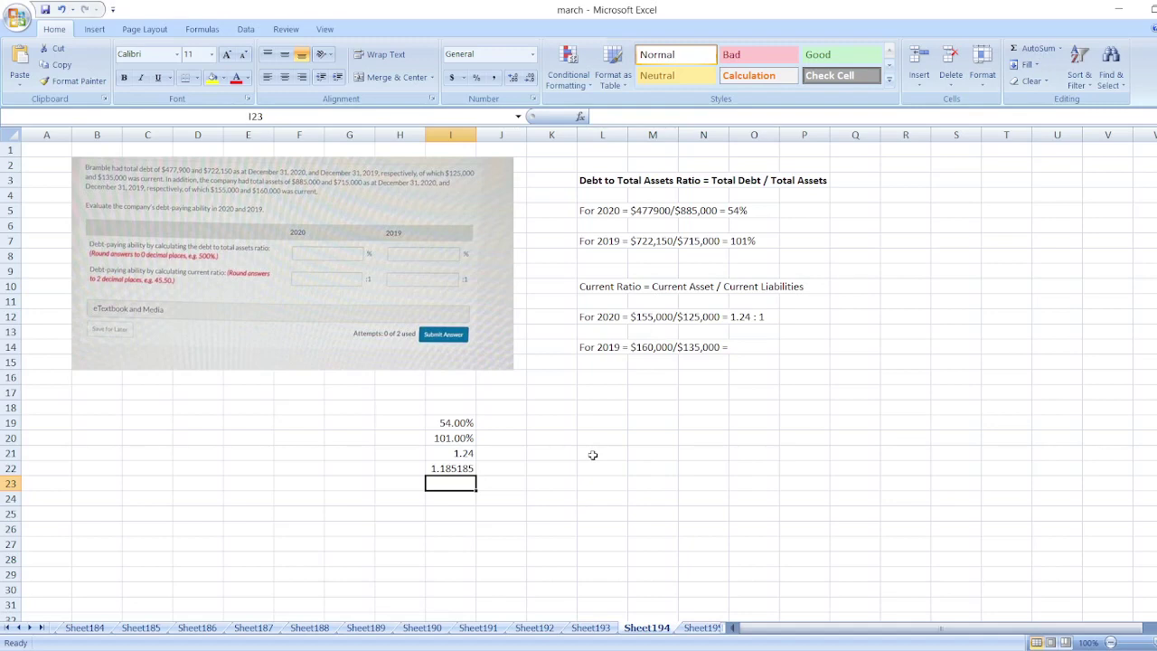
pyautogui.press('Up')
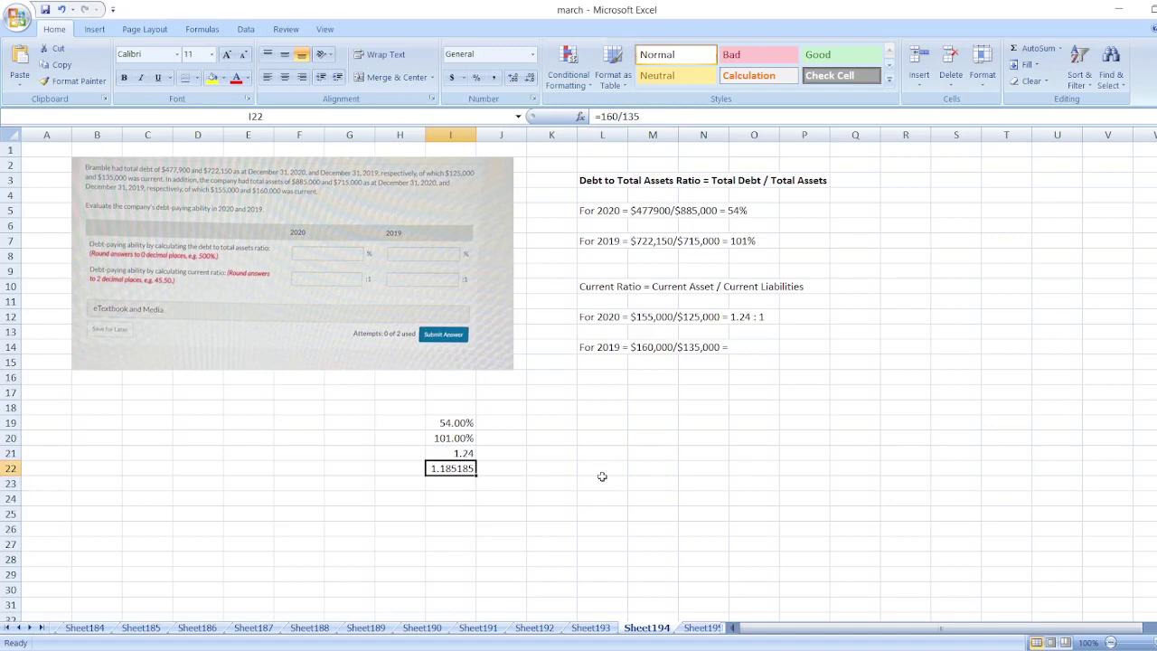
pyautogui.click(494, 77)
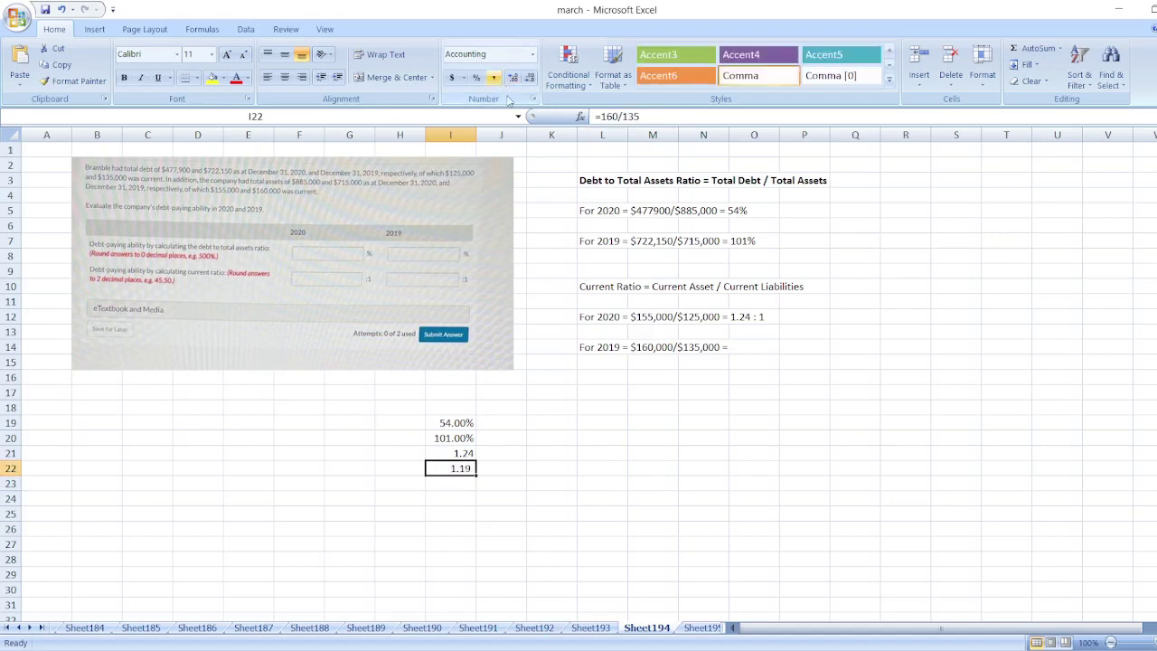
# Step: Complete the 2019 current ratio line in cell L14 with the result 1.19 : 1
pyautogui.click(599, 351)
pyautogui.doubleClick(614, 347)
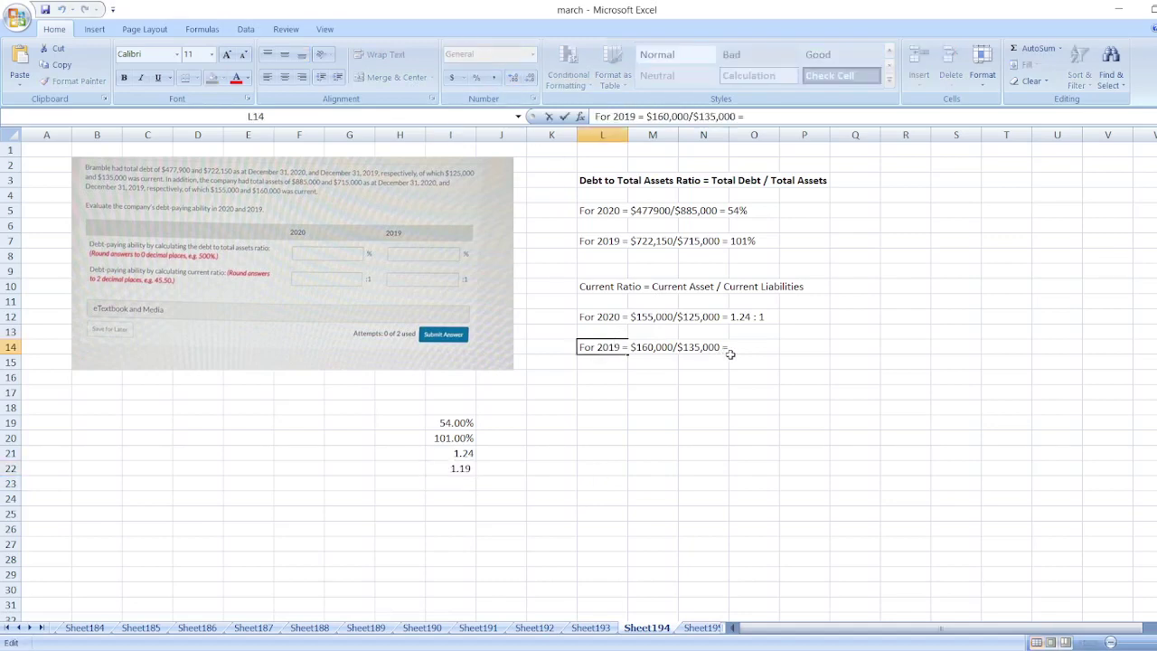
pyautogui.write('1.19')
pyautogui.press('Return')
pyautogui.doubleClick(615, 347)
pyautogui.write(': 1')
pyautogui.press('Return')
# Step: Make the 2019 current ratio line in cell L14 and the current ratio formula text in cell L10 bold
pyautogui.press('Up')
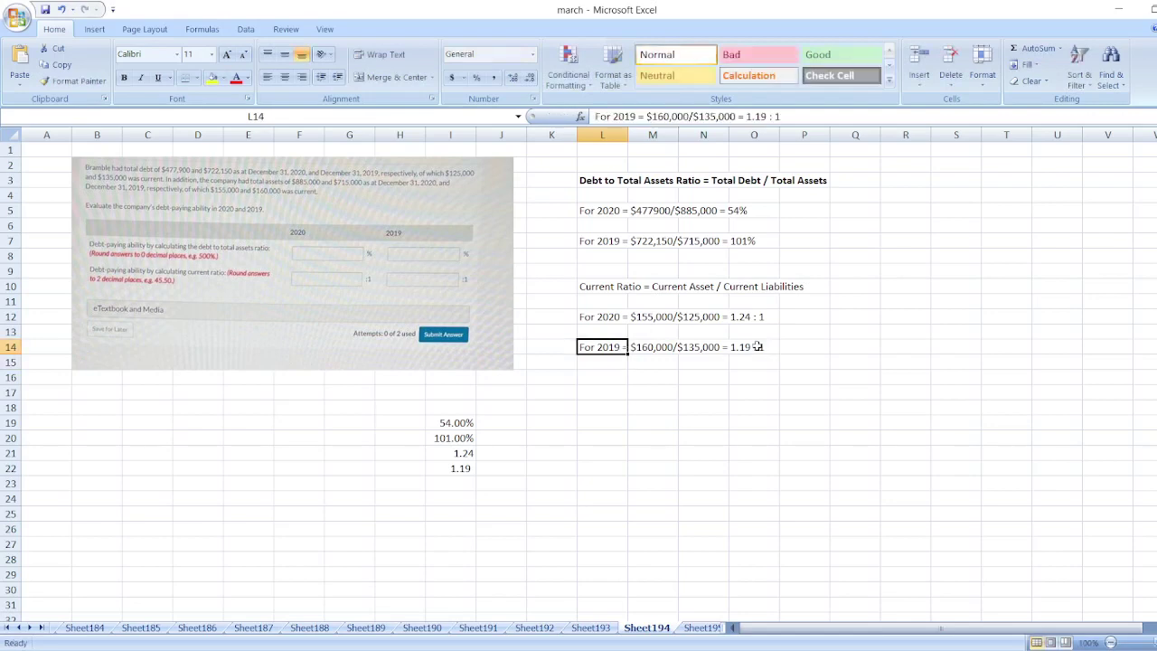
pyautogui.hotkey('ctrl', 'b')
pyautogui.press('Up')
pyautogui.press('Up')
pyautogui.press('Up')
pyautogui.press('Up')
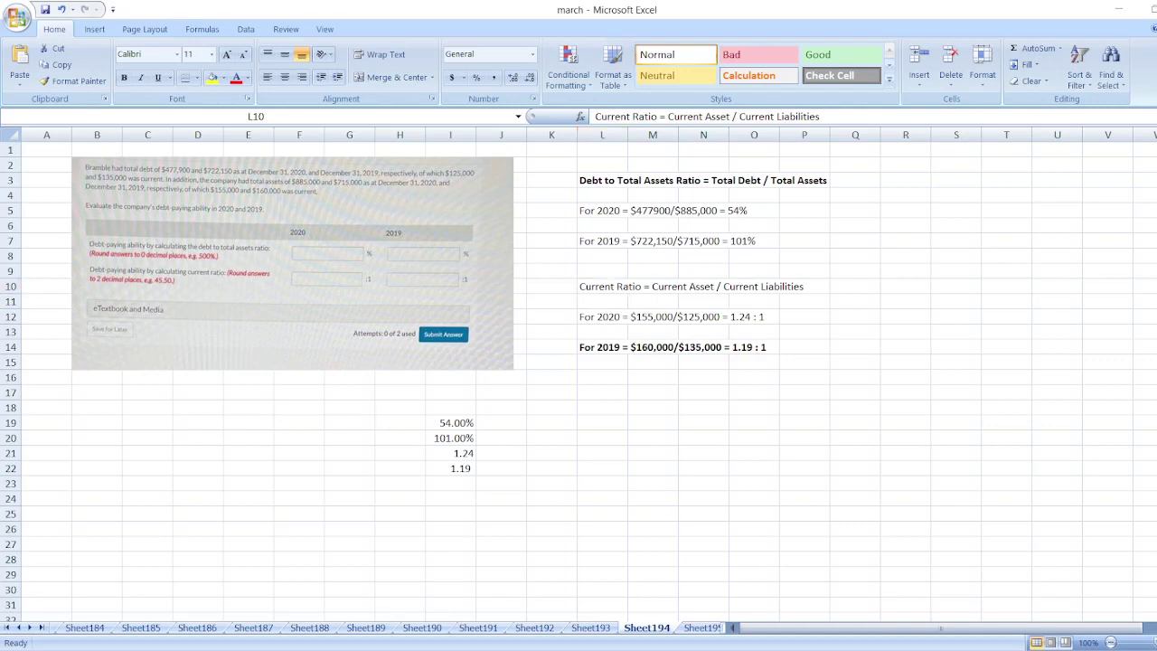
pyautogui.hotkey('ctrl', 'b')
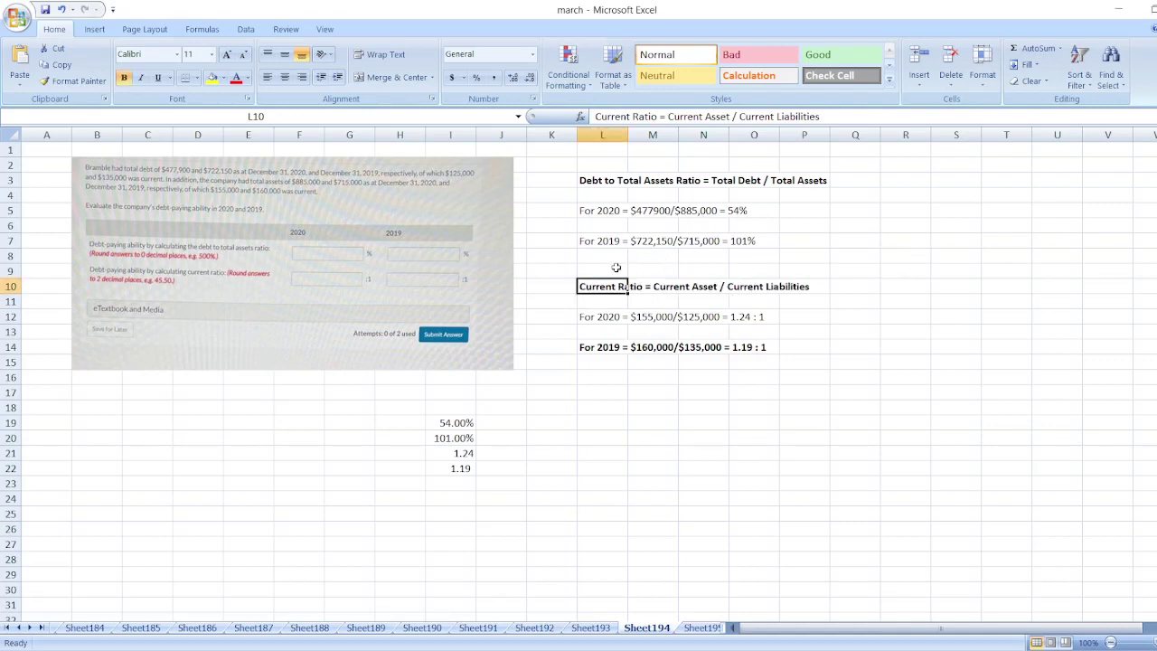
pyautogui.press('Down')
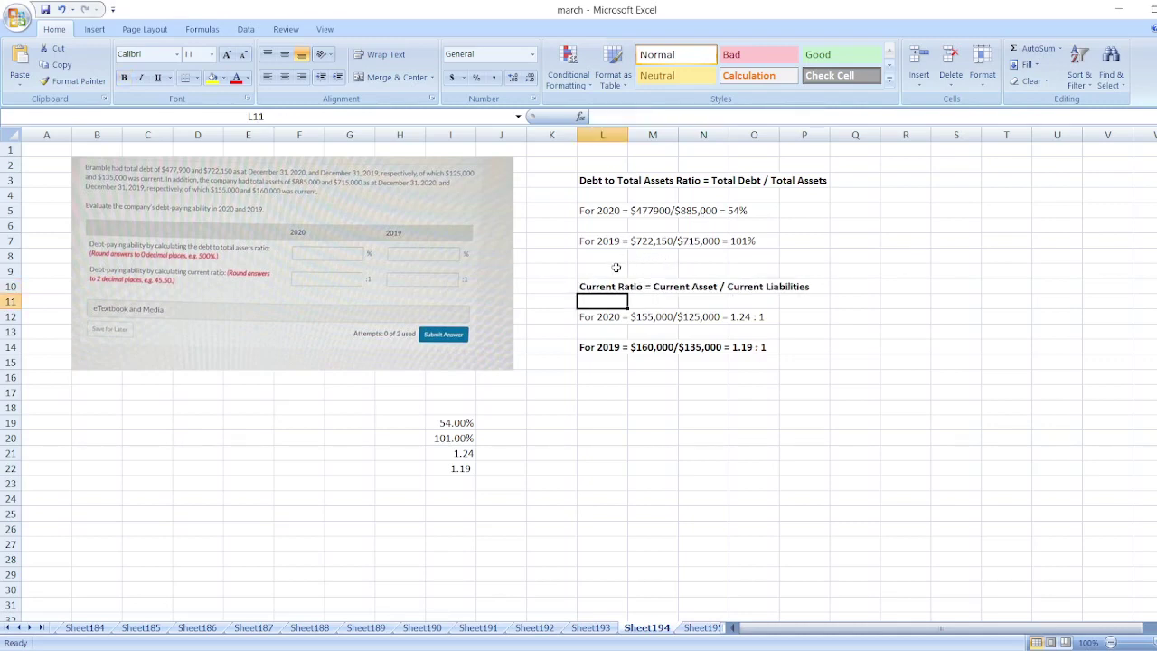